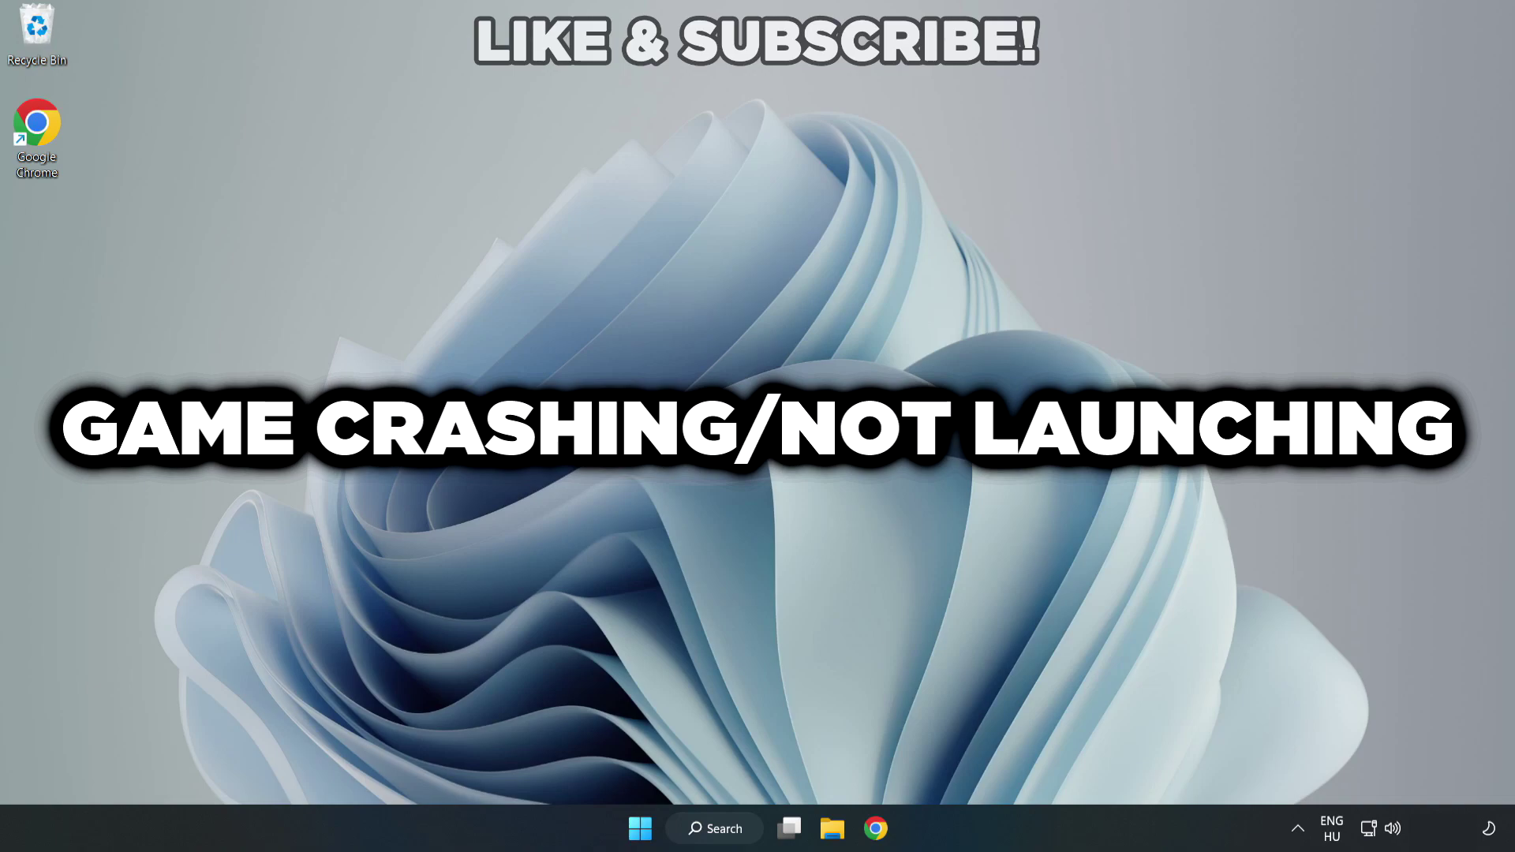
Step: Search Windows for 'device manager' and open Device Manager from the results
{"action": "left_click", "coordinate": [722, 828]}
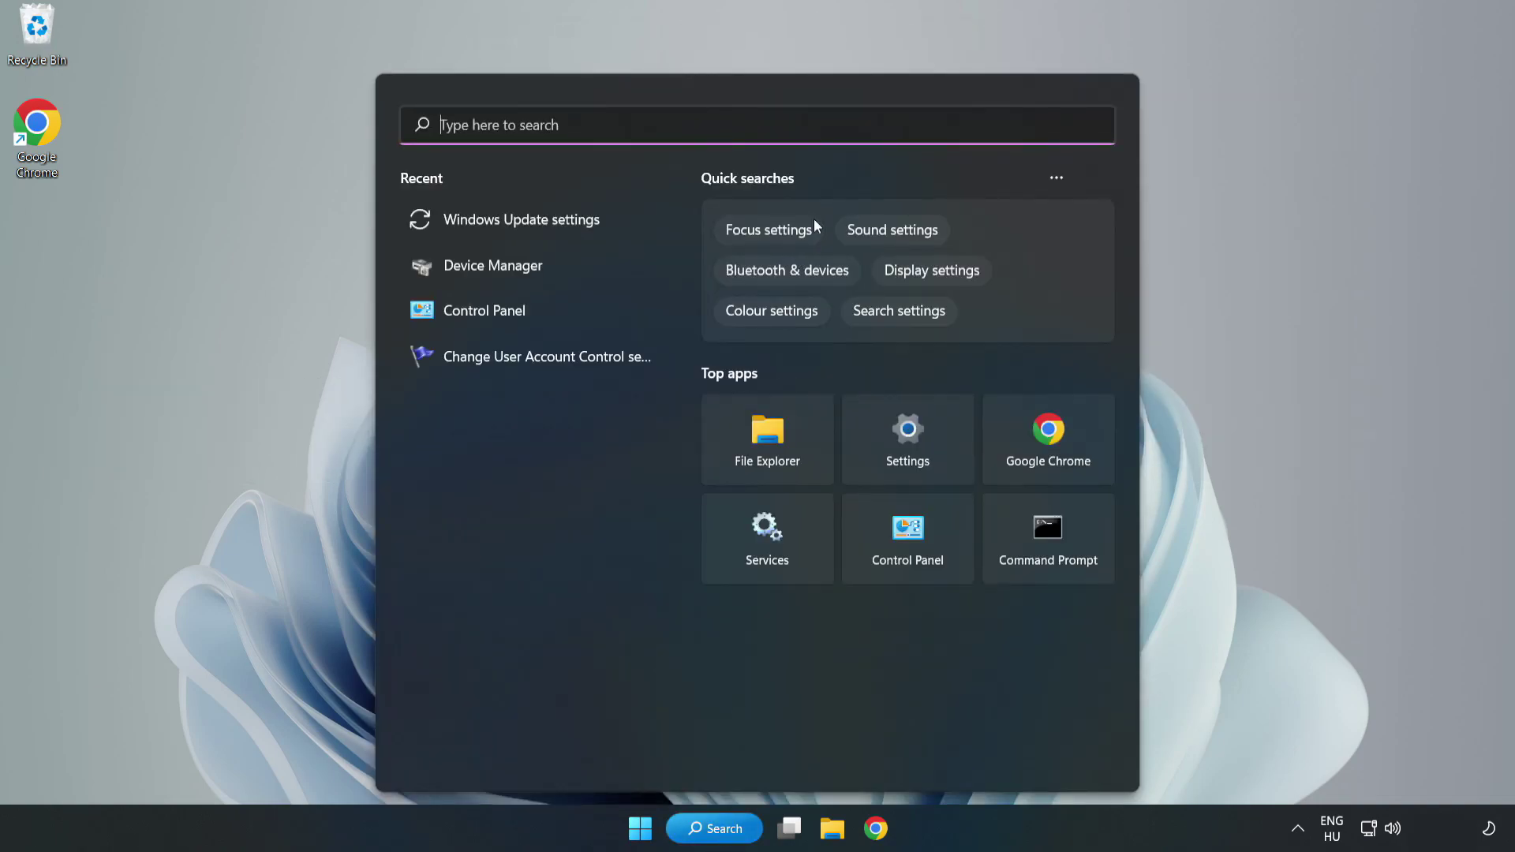
{"action": "type", "text": "device m"}
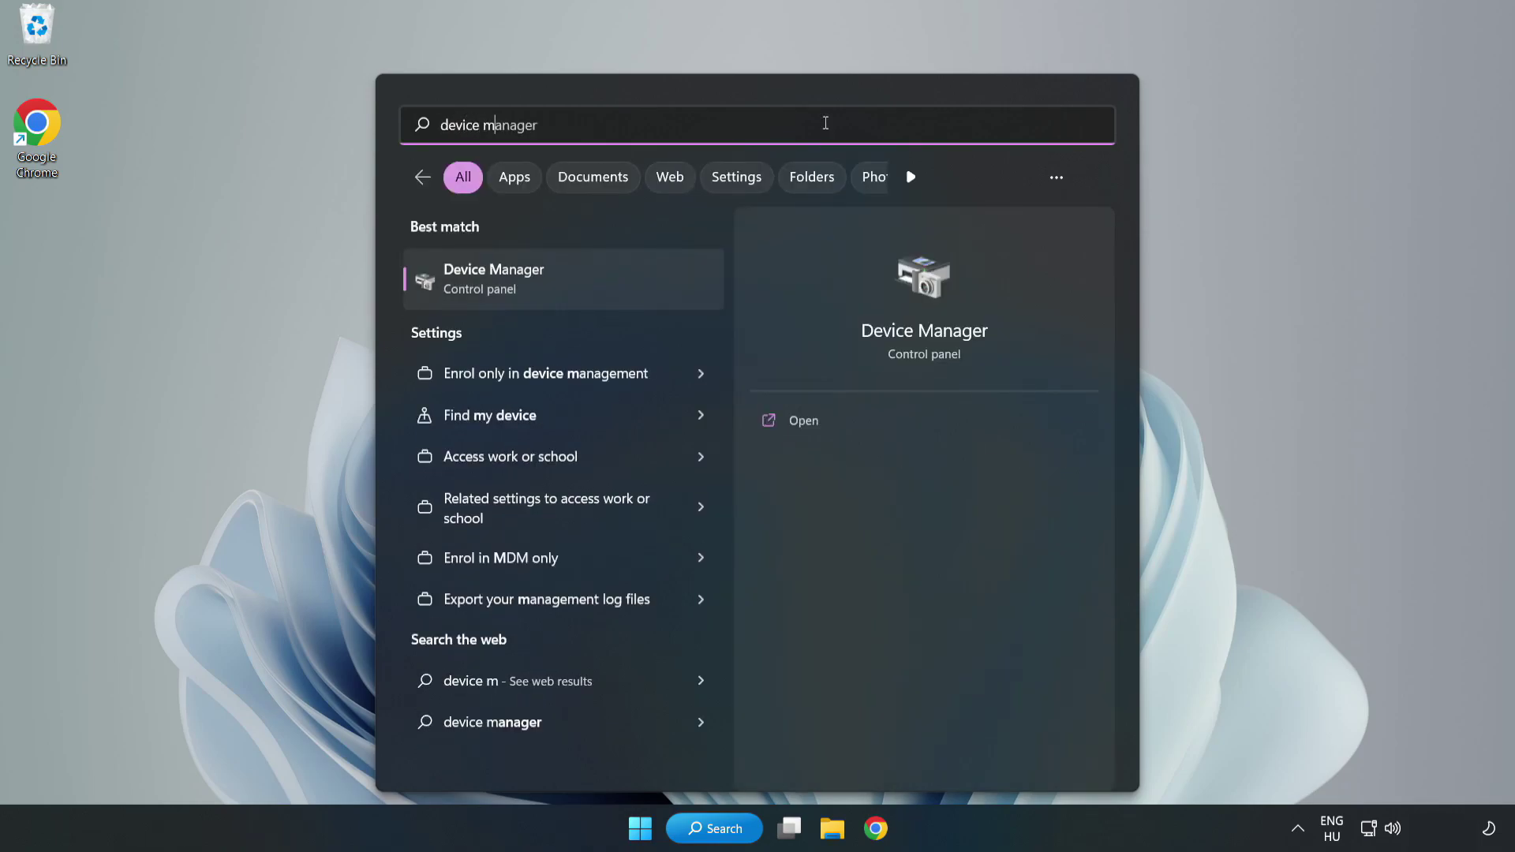
{"action": "type", "text": "anager"}
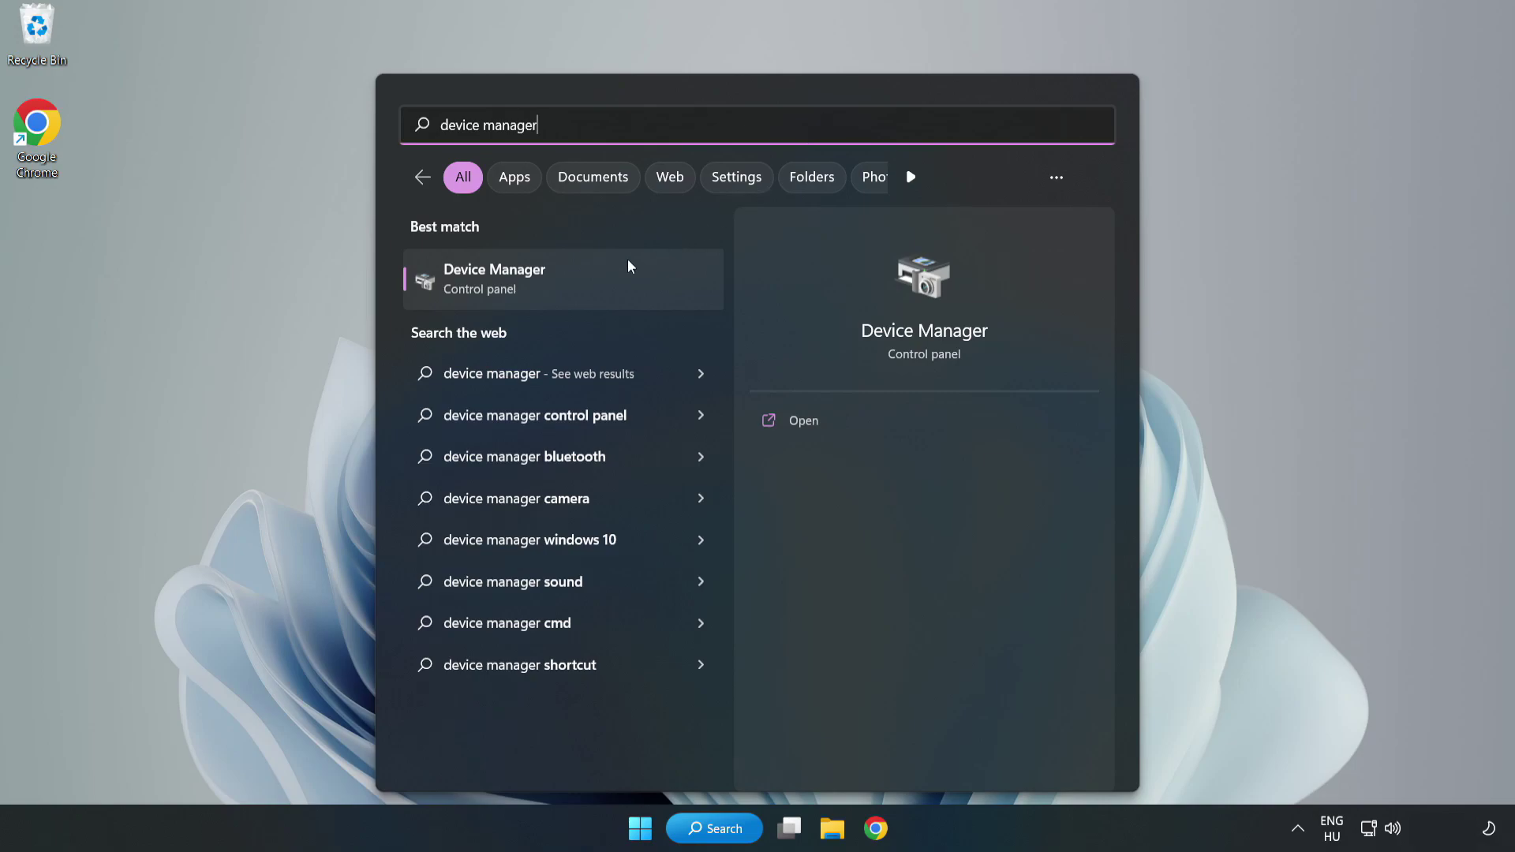
{"action": "left_click", "coordinate": [564, 291]}
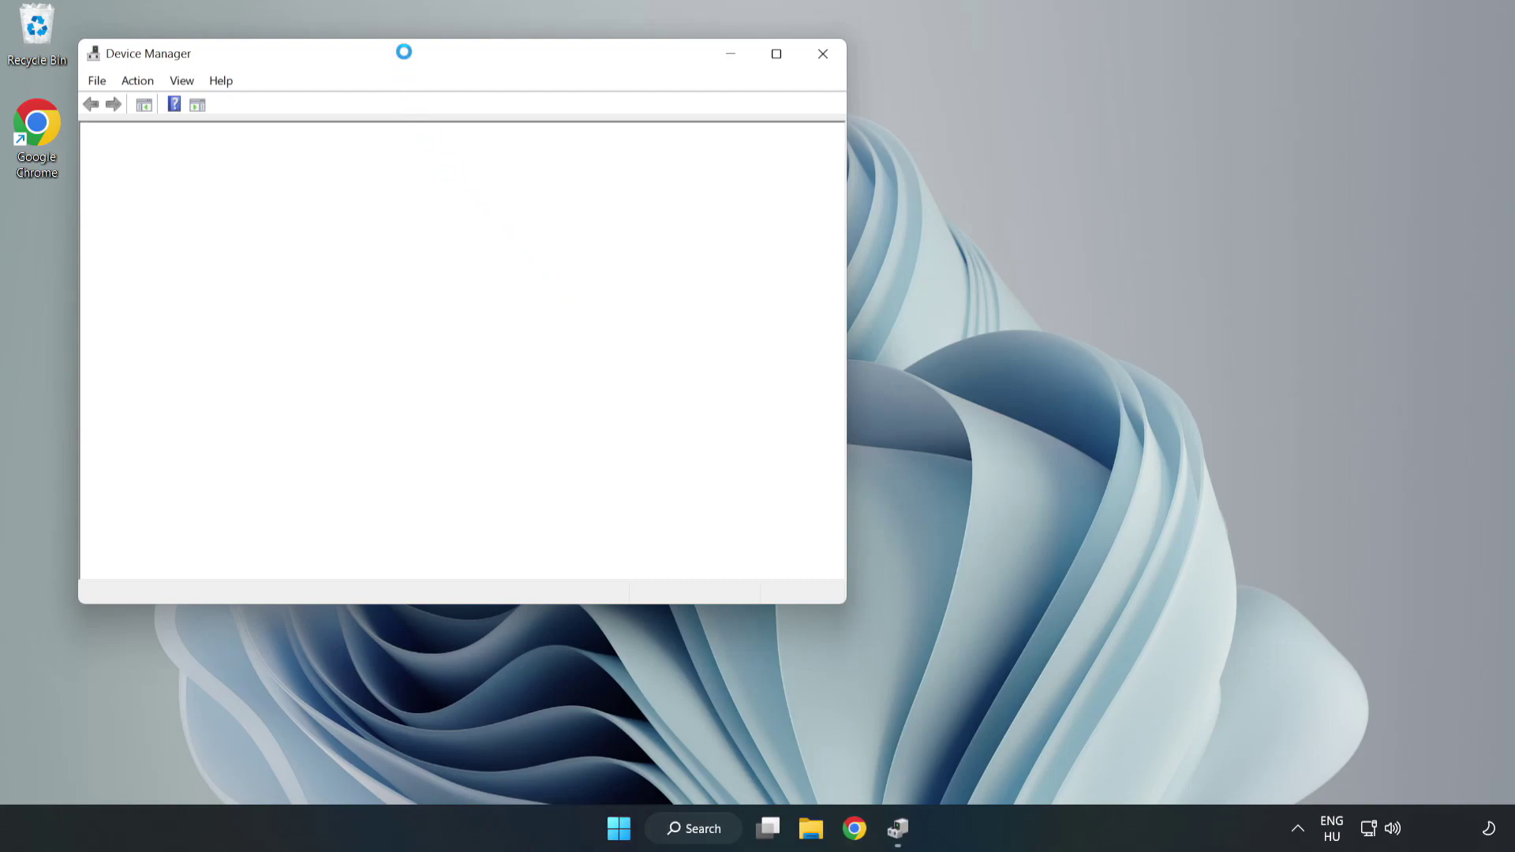
Step: Expand Display adapters and start Update driver for the VMware SVGA 3D adapter
{"action": "left_click_drag", "start_coordinate": [404, 54], "coordinate": [679, 136]}
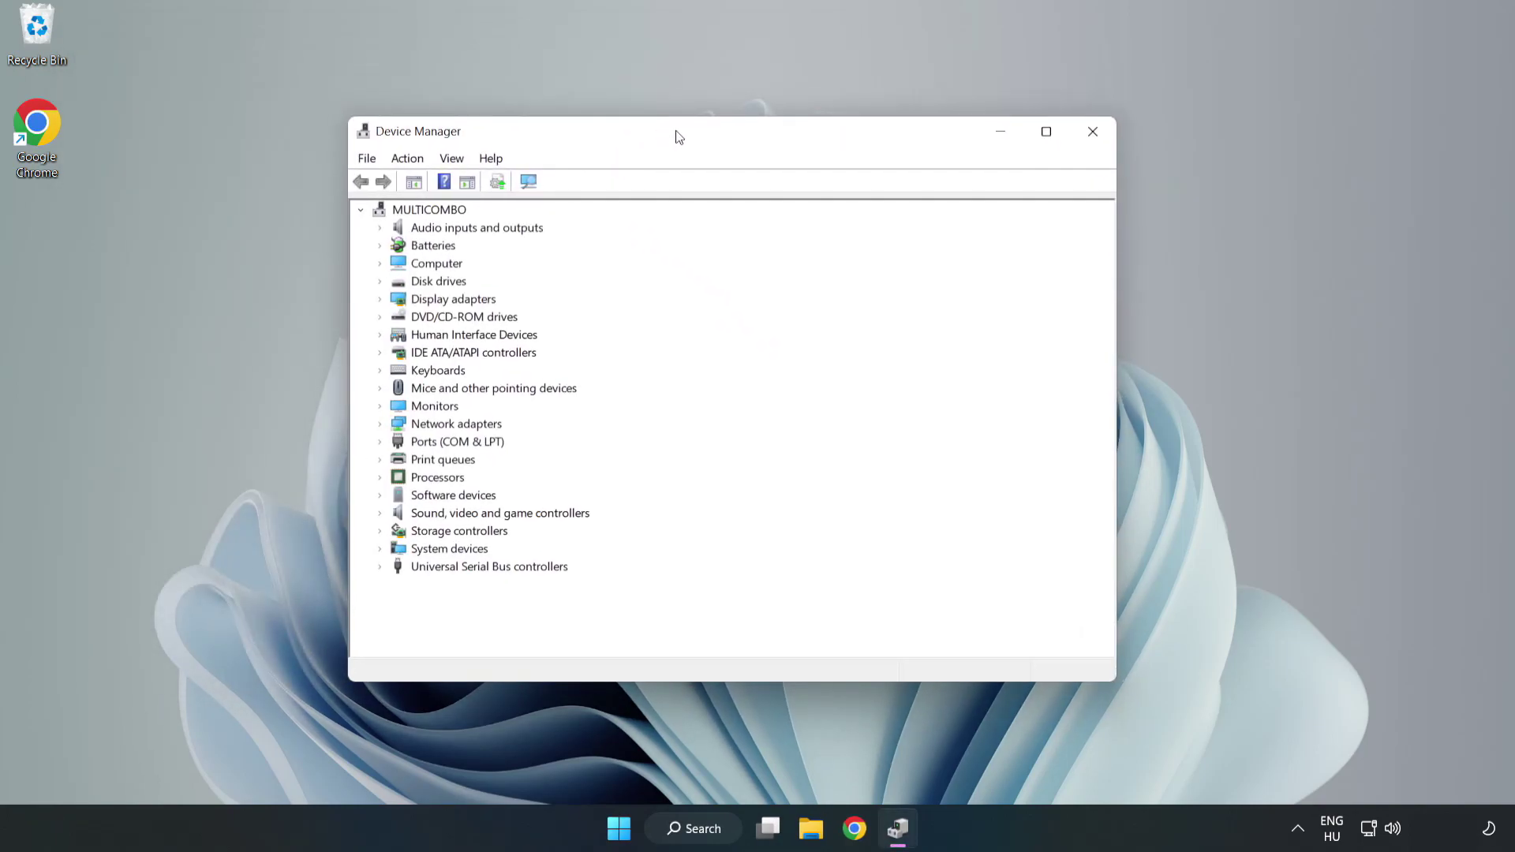
{"action": "left_click", "coordinate": [409, 305]}
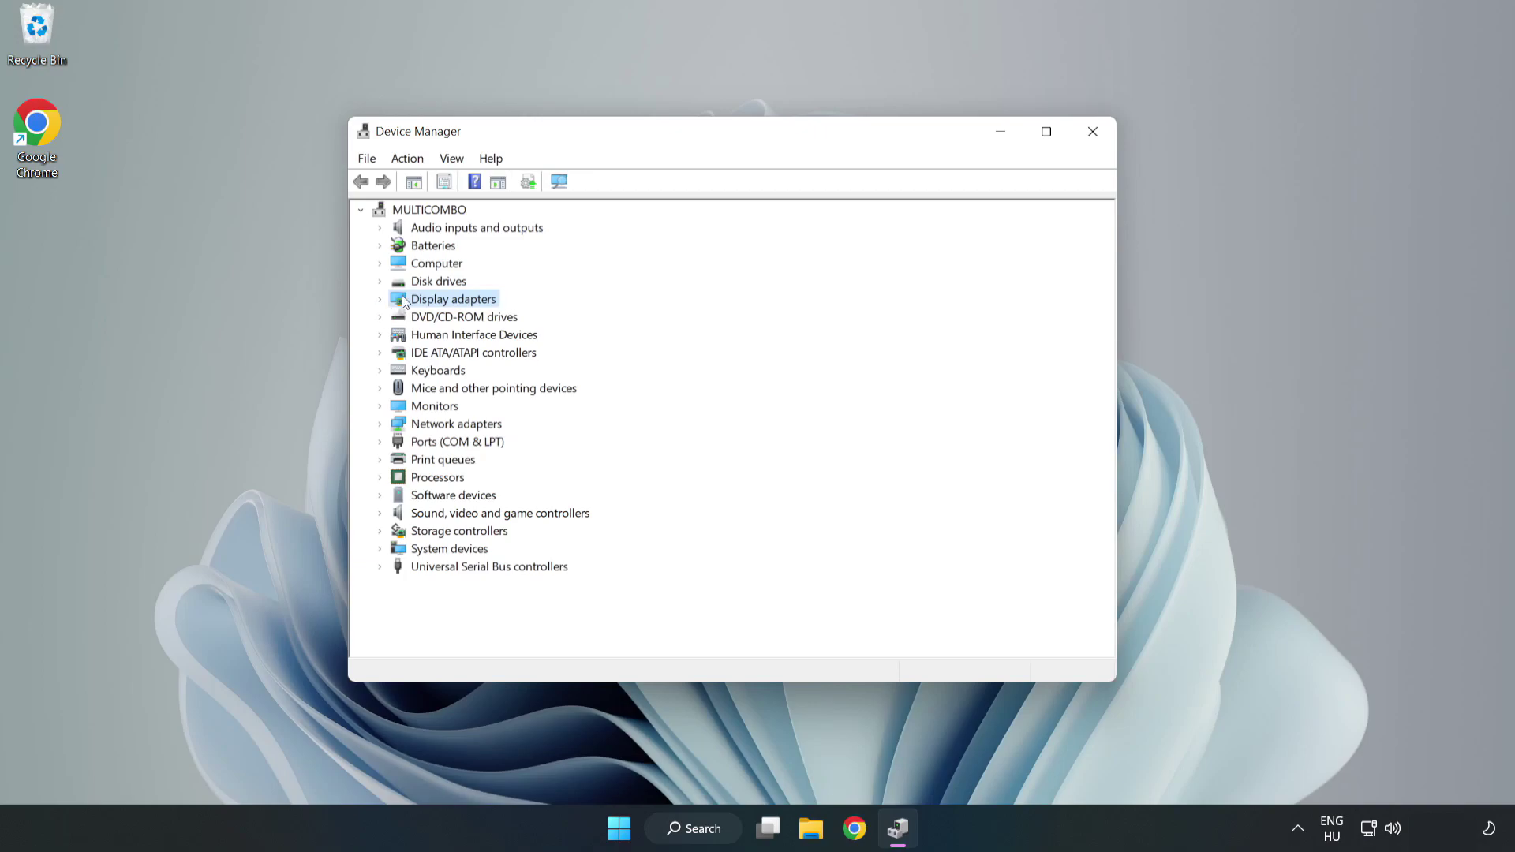
{"action": "left_click", "coordinate": [383, 300]}
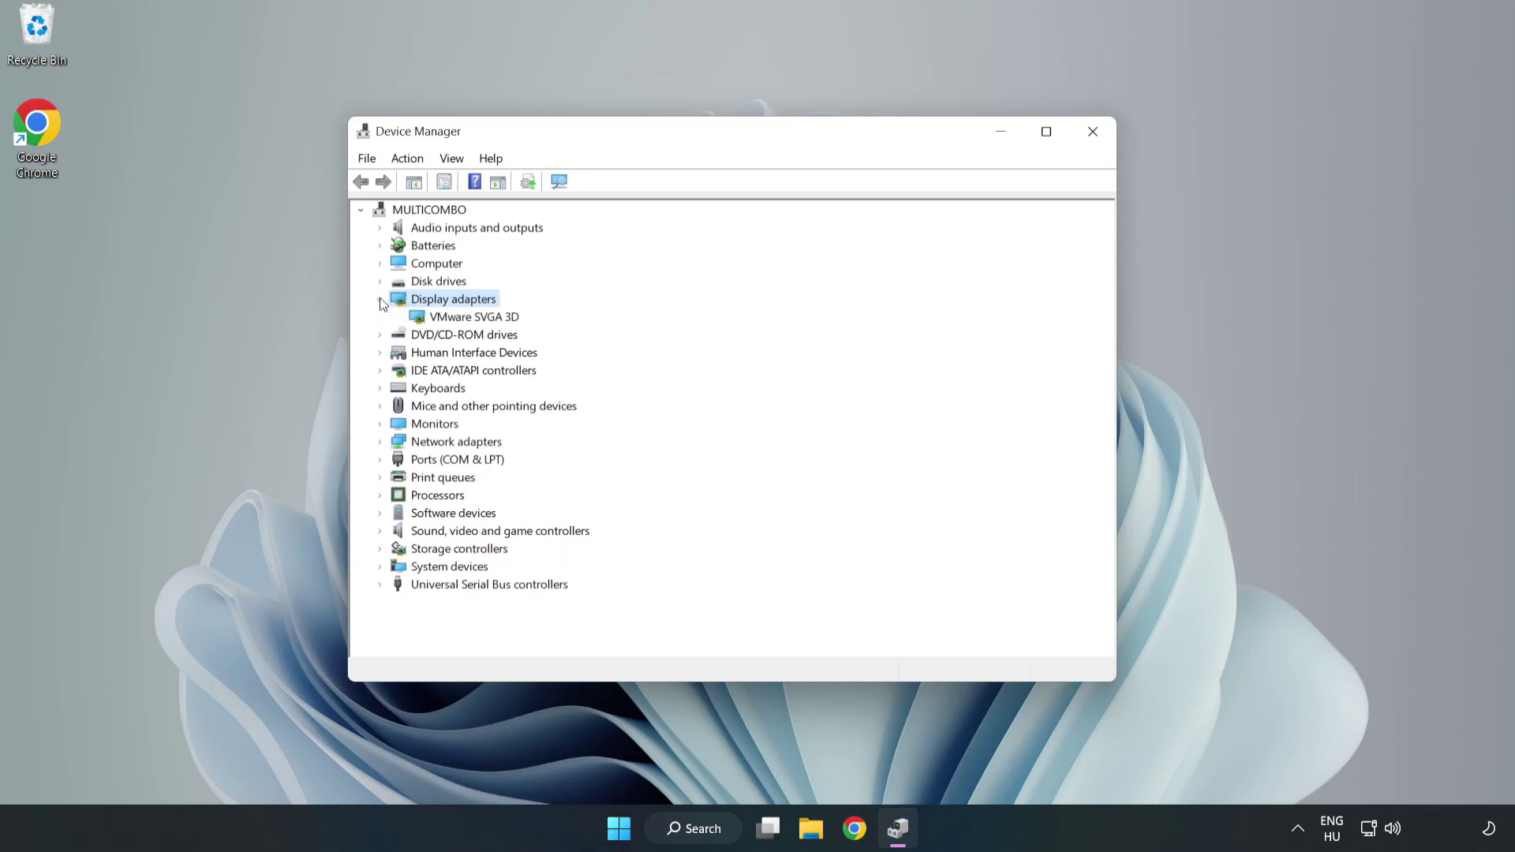
{"action": "left_click", "coordinate": [422, 317]}
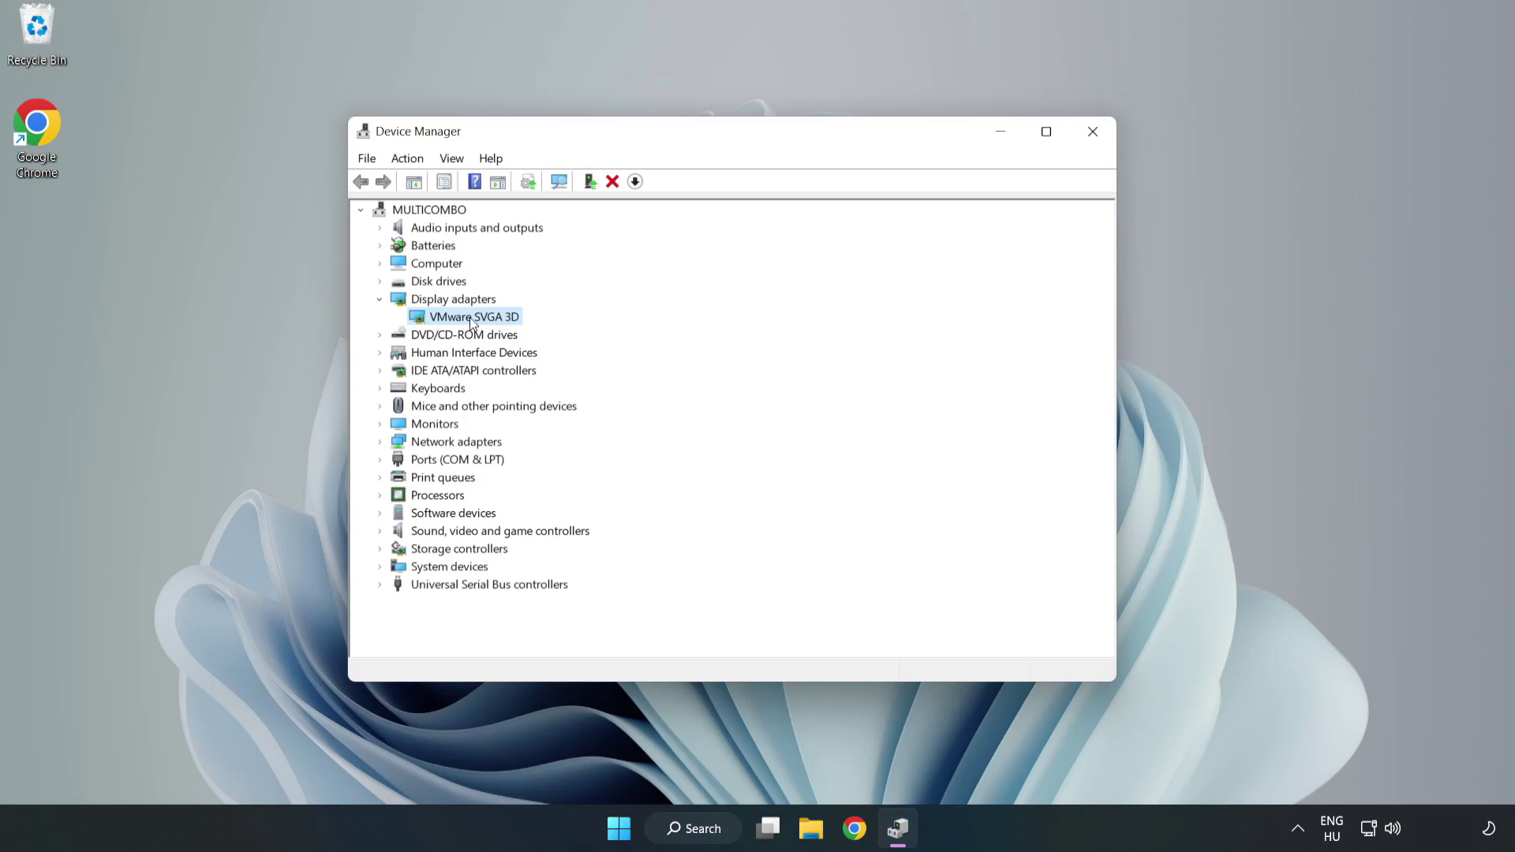
{"action": "right_click", "coordinate": [471, 318]}
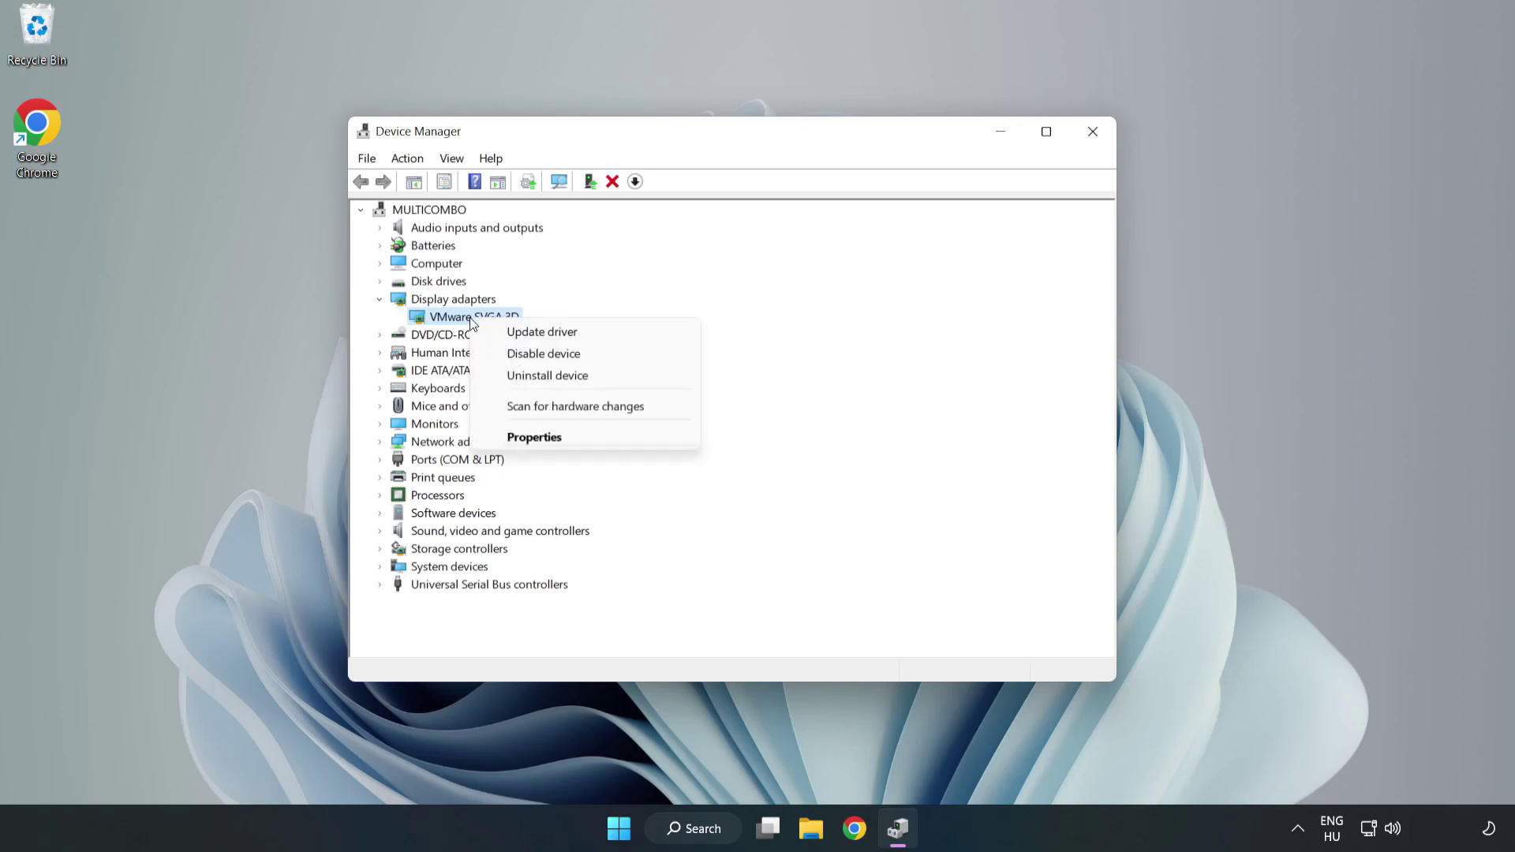
{"action": "left_click", "coordinate": [587, 338]}
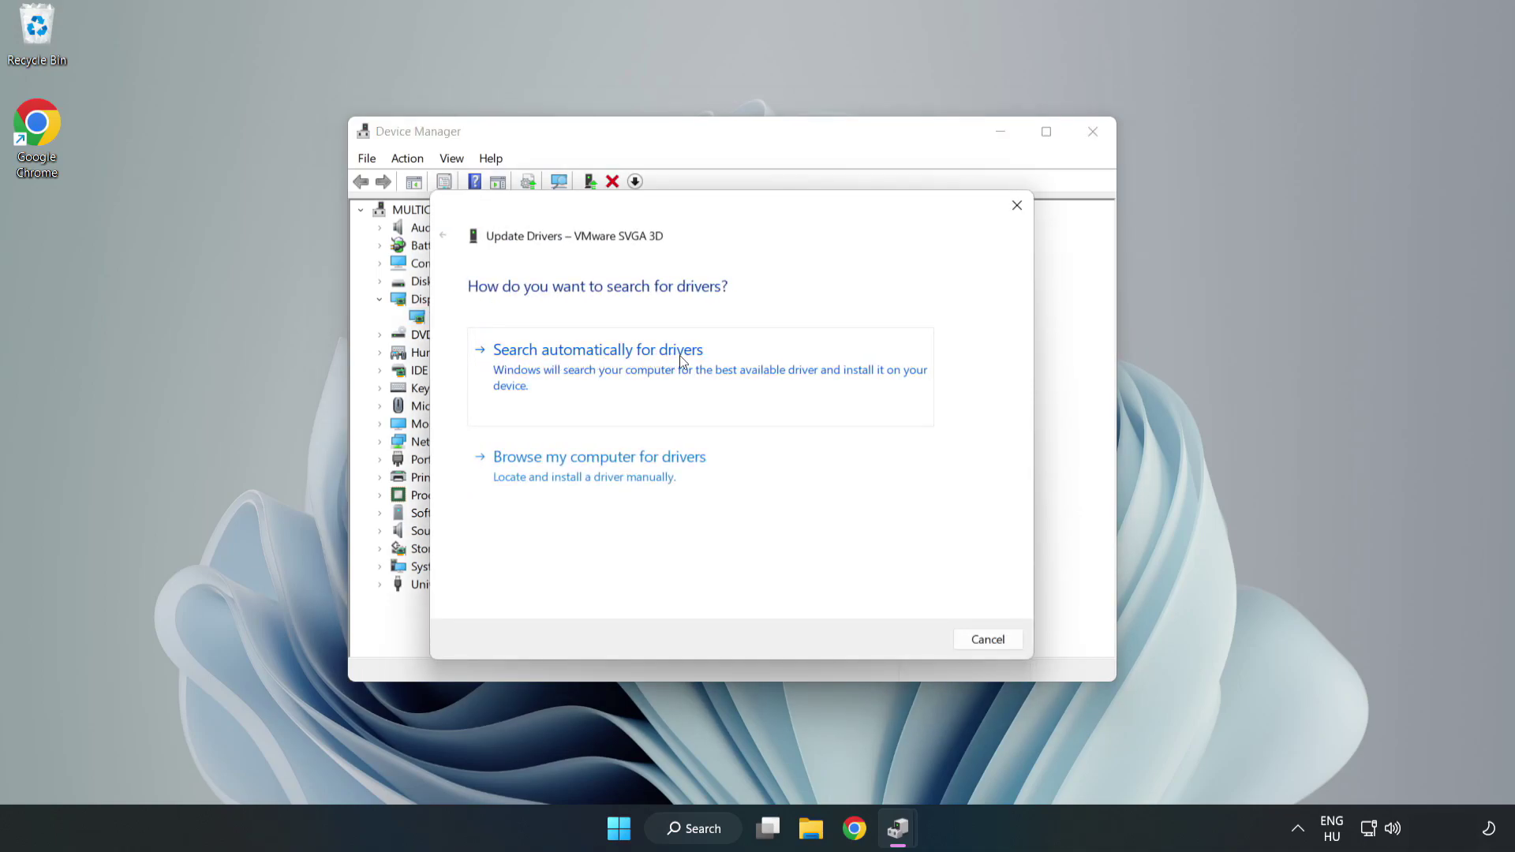
Step: Search automatically for a VMware SVGA 3D driver, confirm it's current, and close Device Manager
{"action": "left_click", "coordinate": [601, 369]}
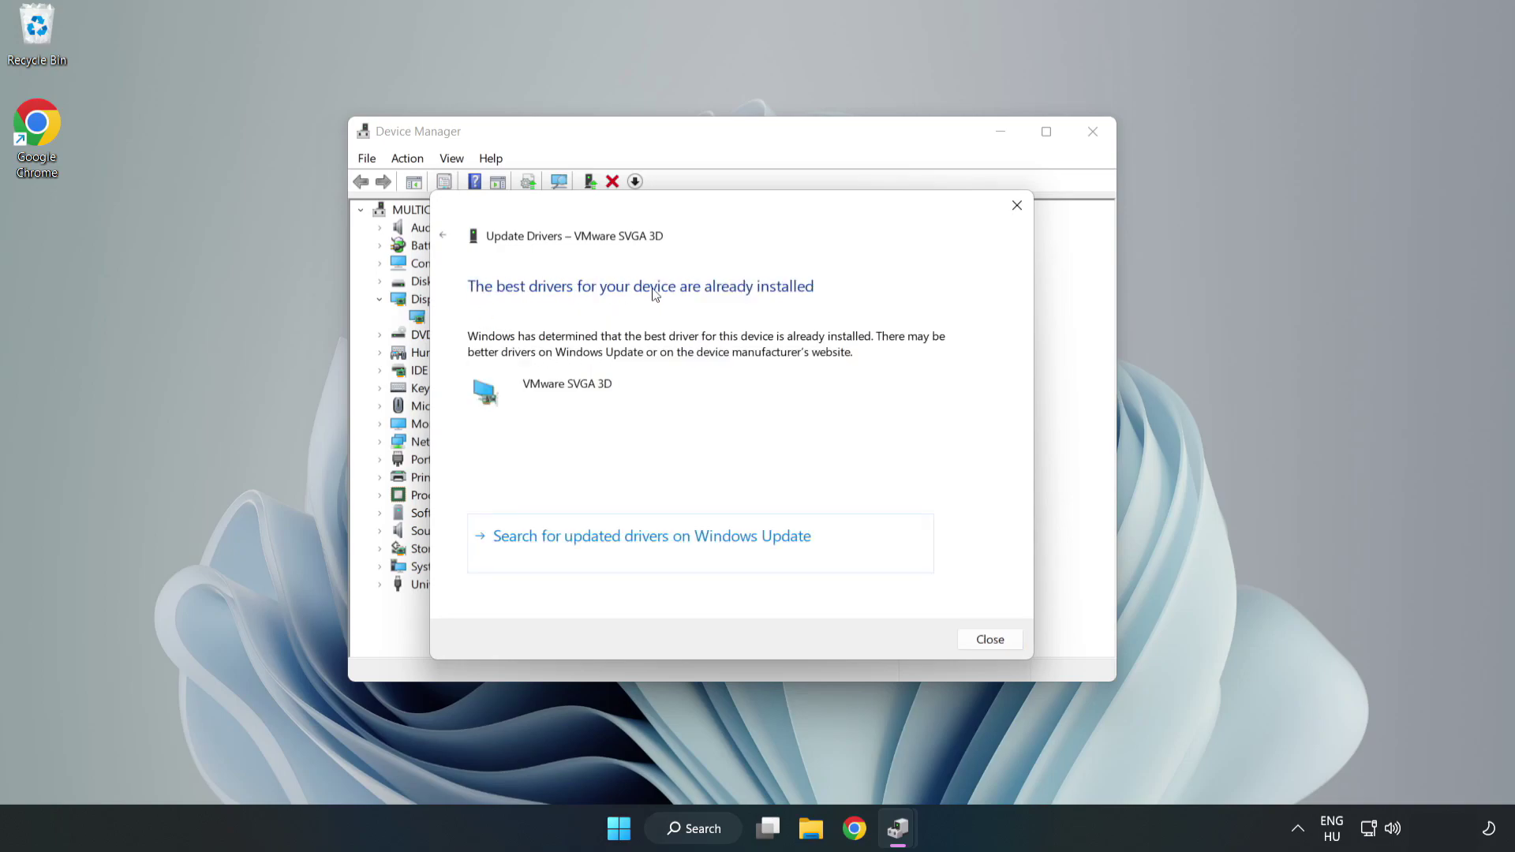
{"action": "left_click", "coordinate": [990, 640]}
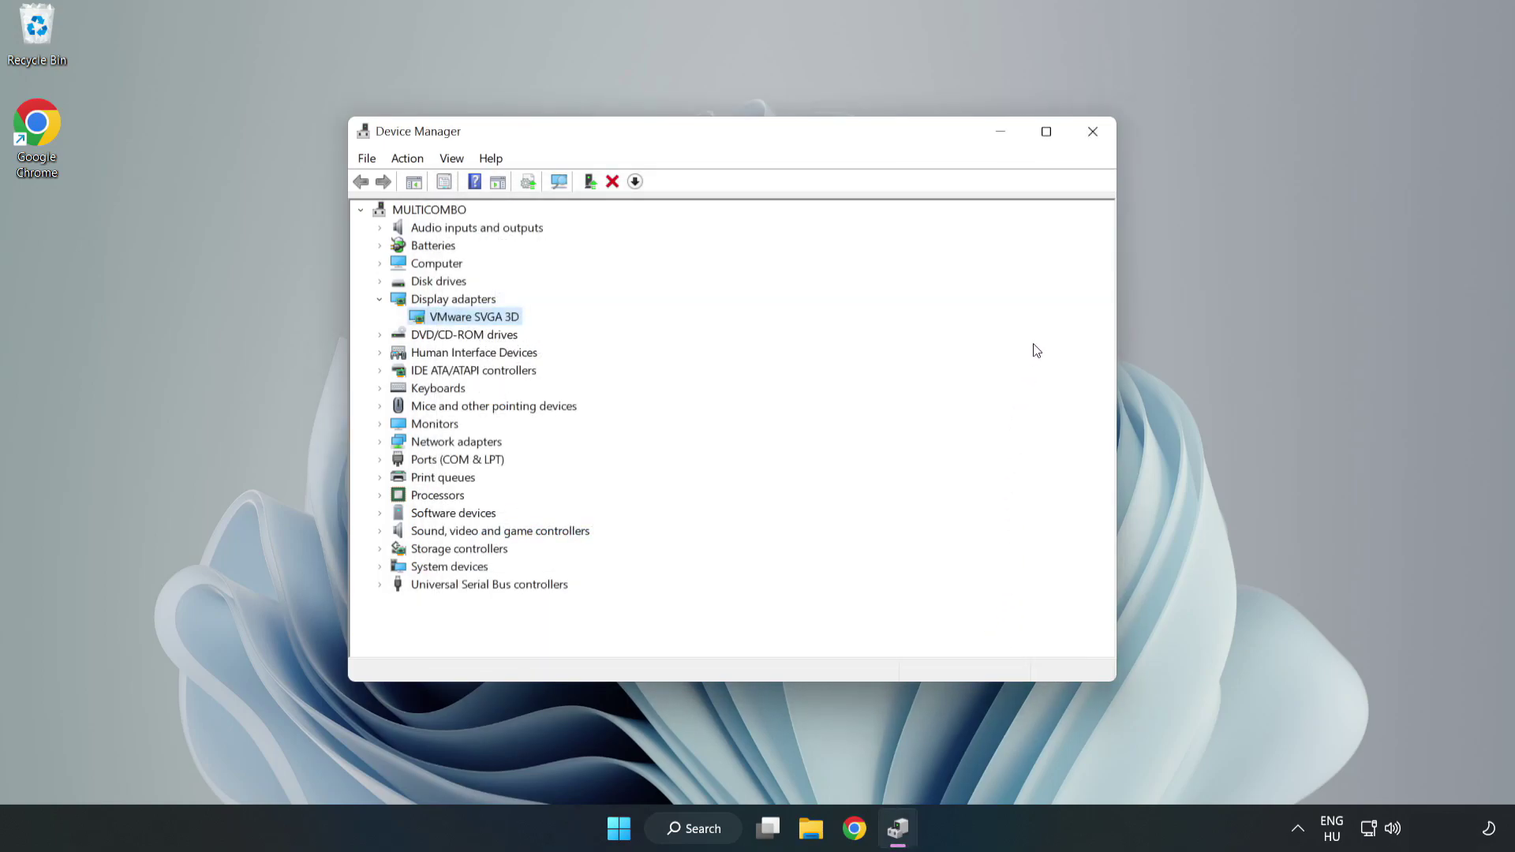
{"action": "left_click", "coordinate": [1094, 132]}
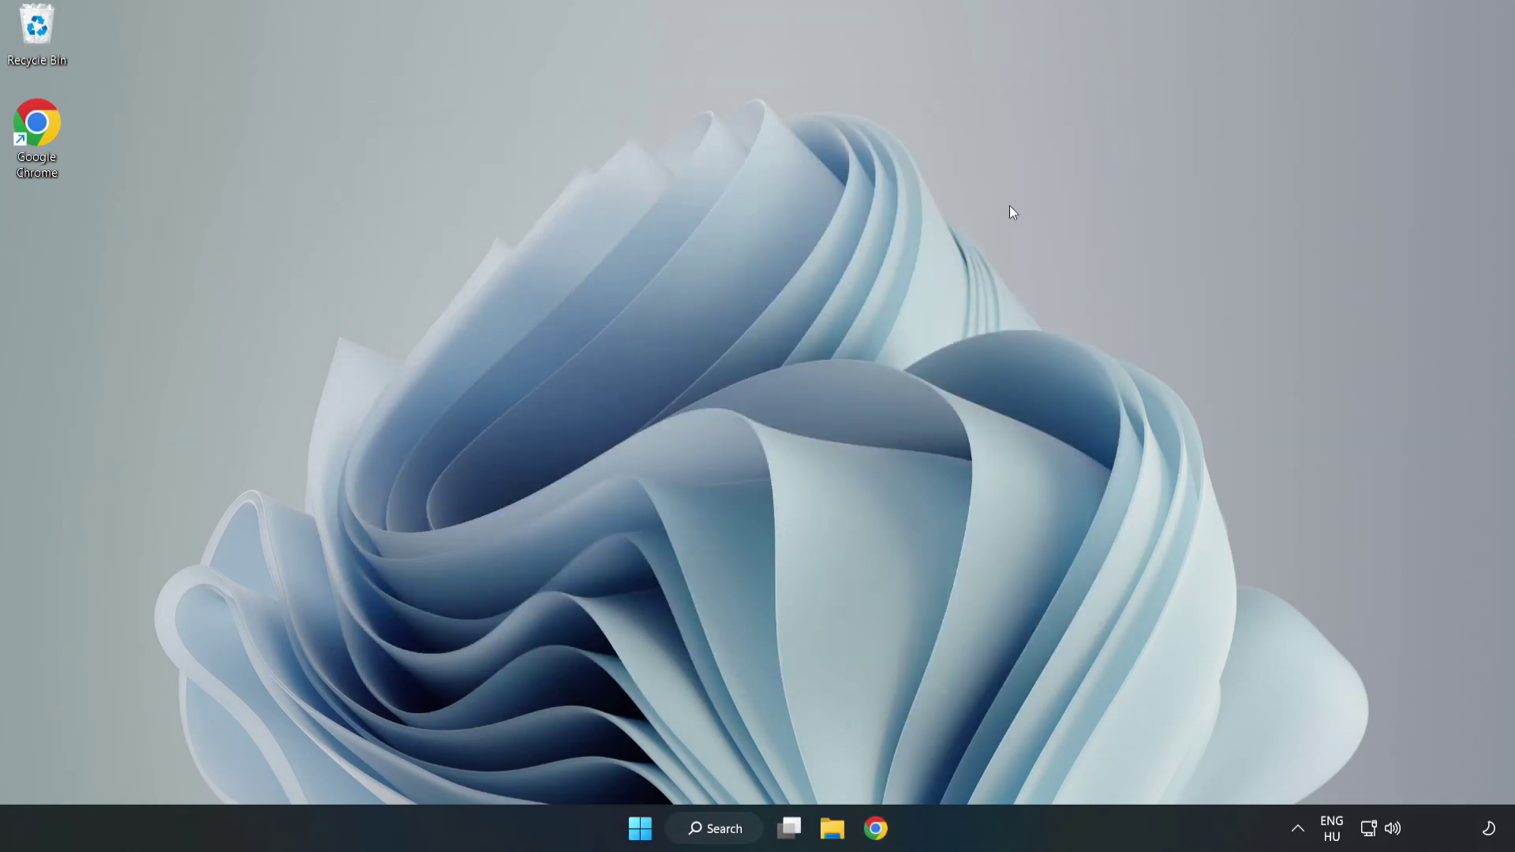
Step: Search Windows for 'updates' and open Windows Update settings
{"action": "left_click", "coordinate": [716, 829]}
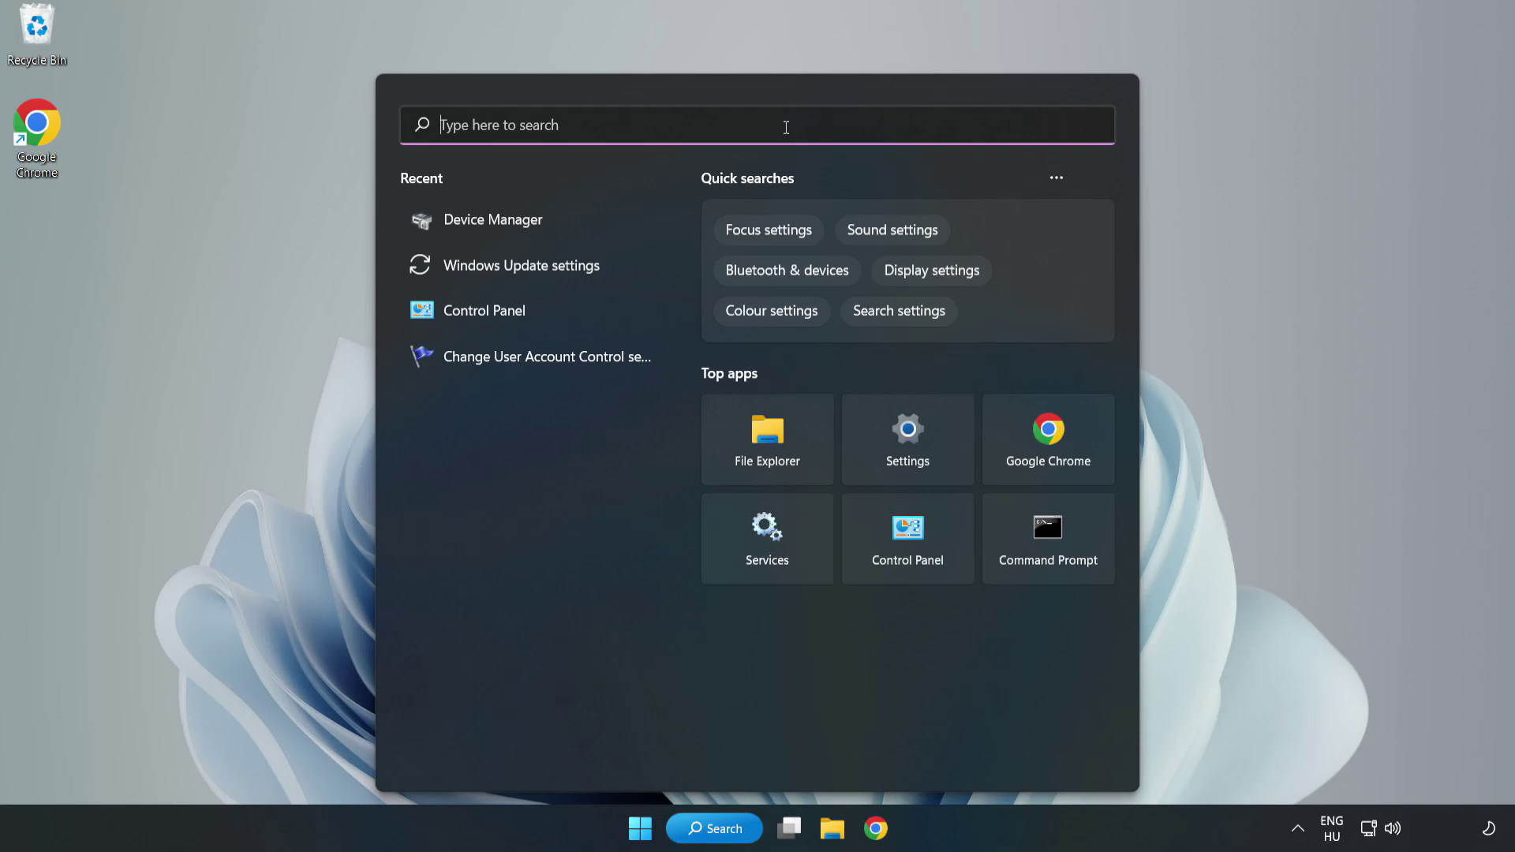
{"action": "type", "text": "updates"}
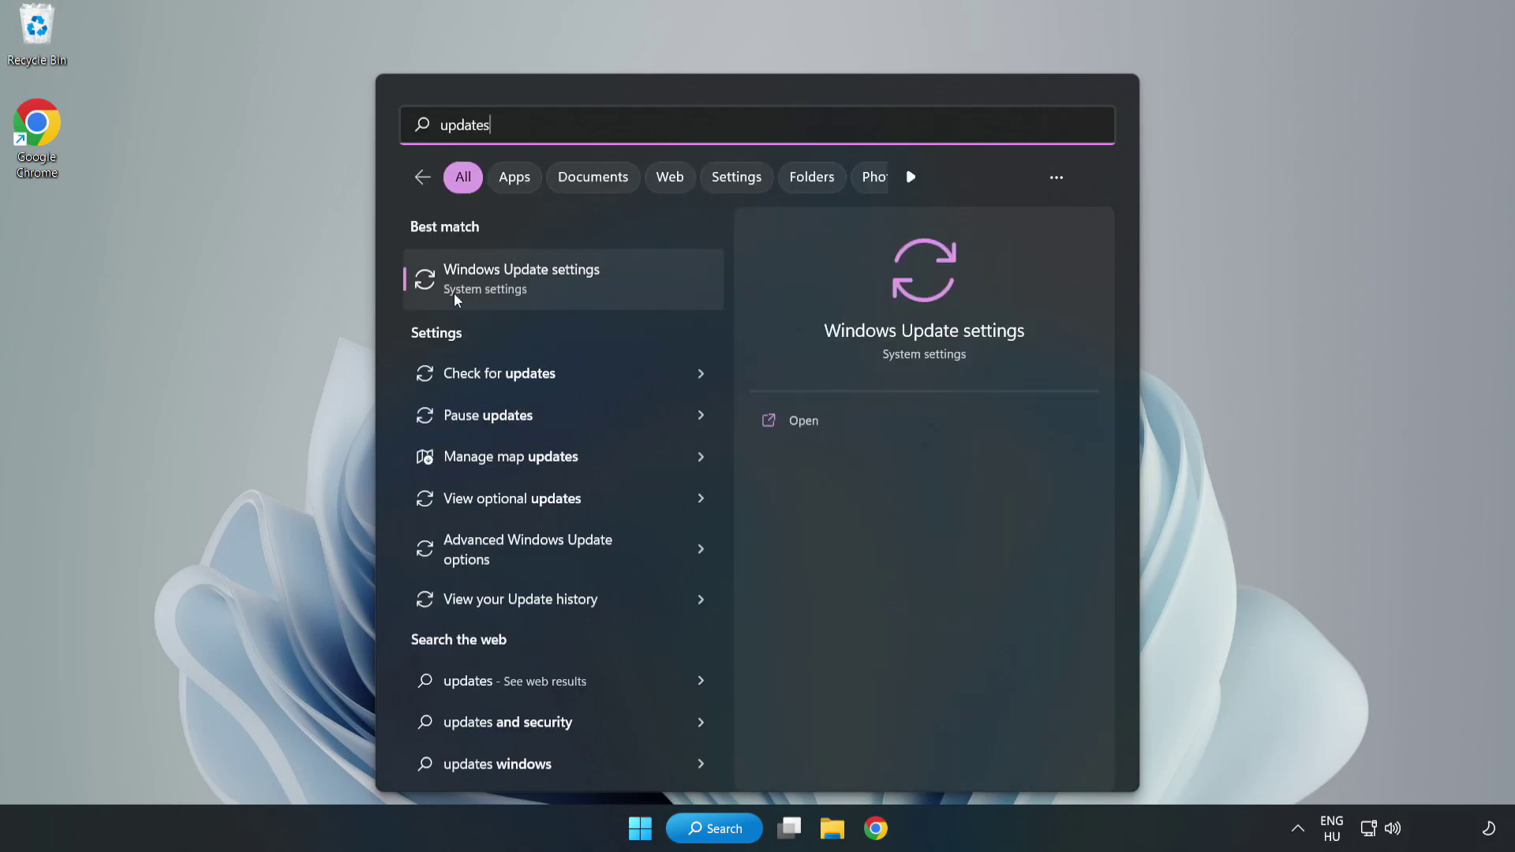
{"action": "left_click", "coordinate": [539, 281]}
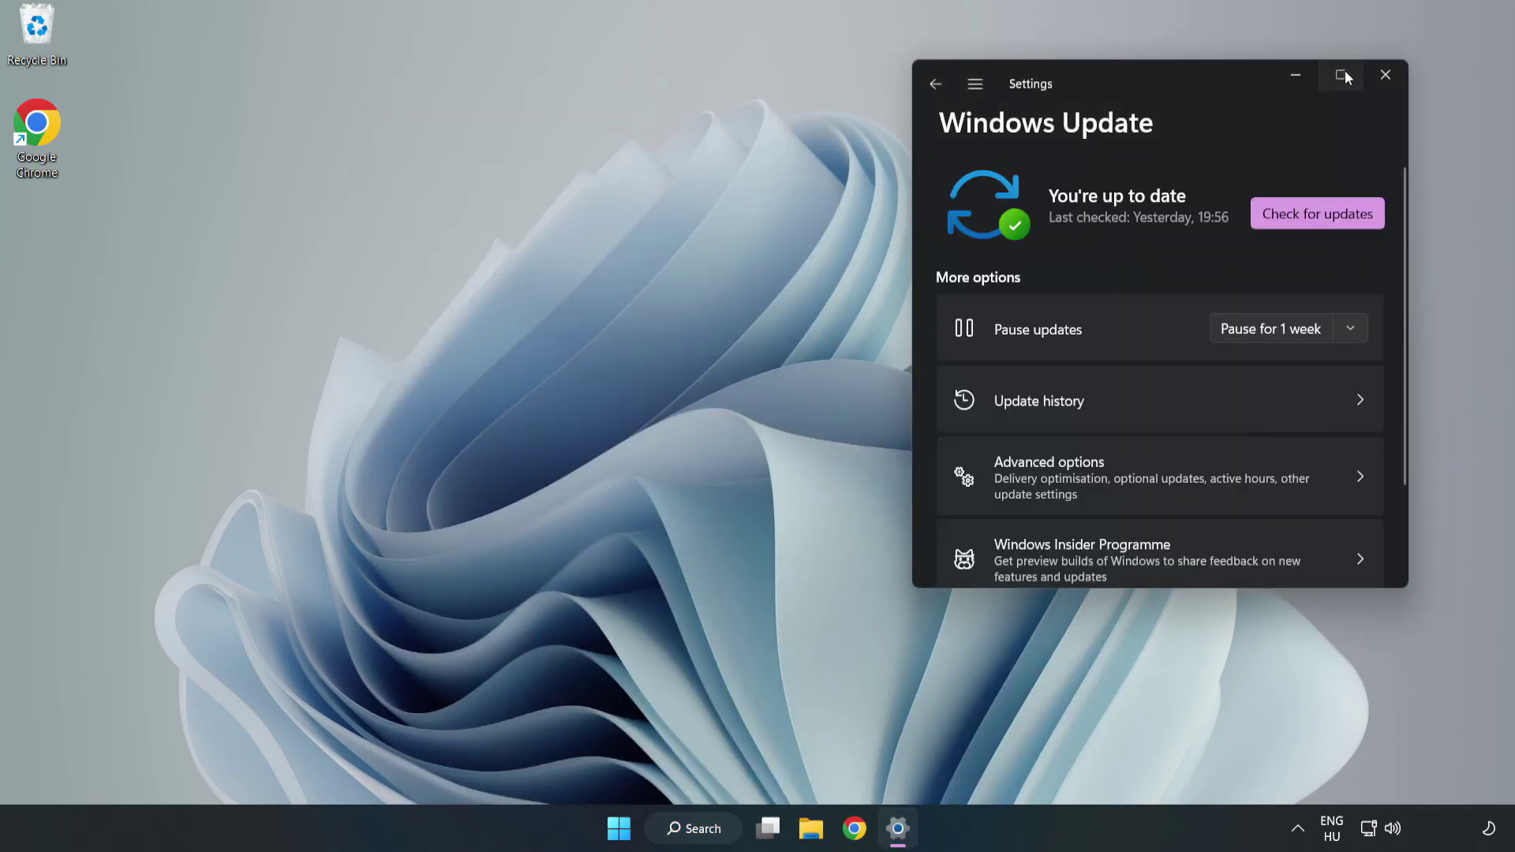
Step: Maximize Settings, check for updates until it reports up to date, then close Settings
{"action": "left_click", "coordinate": [1345, 76]}
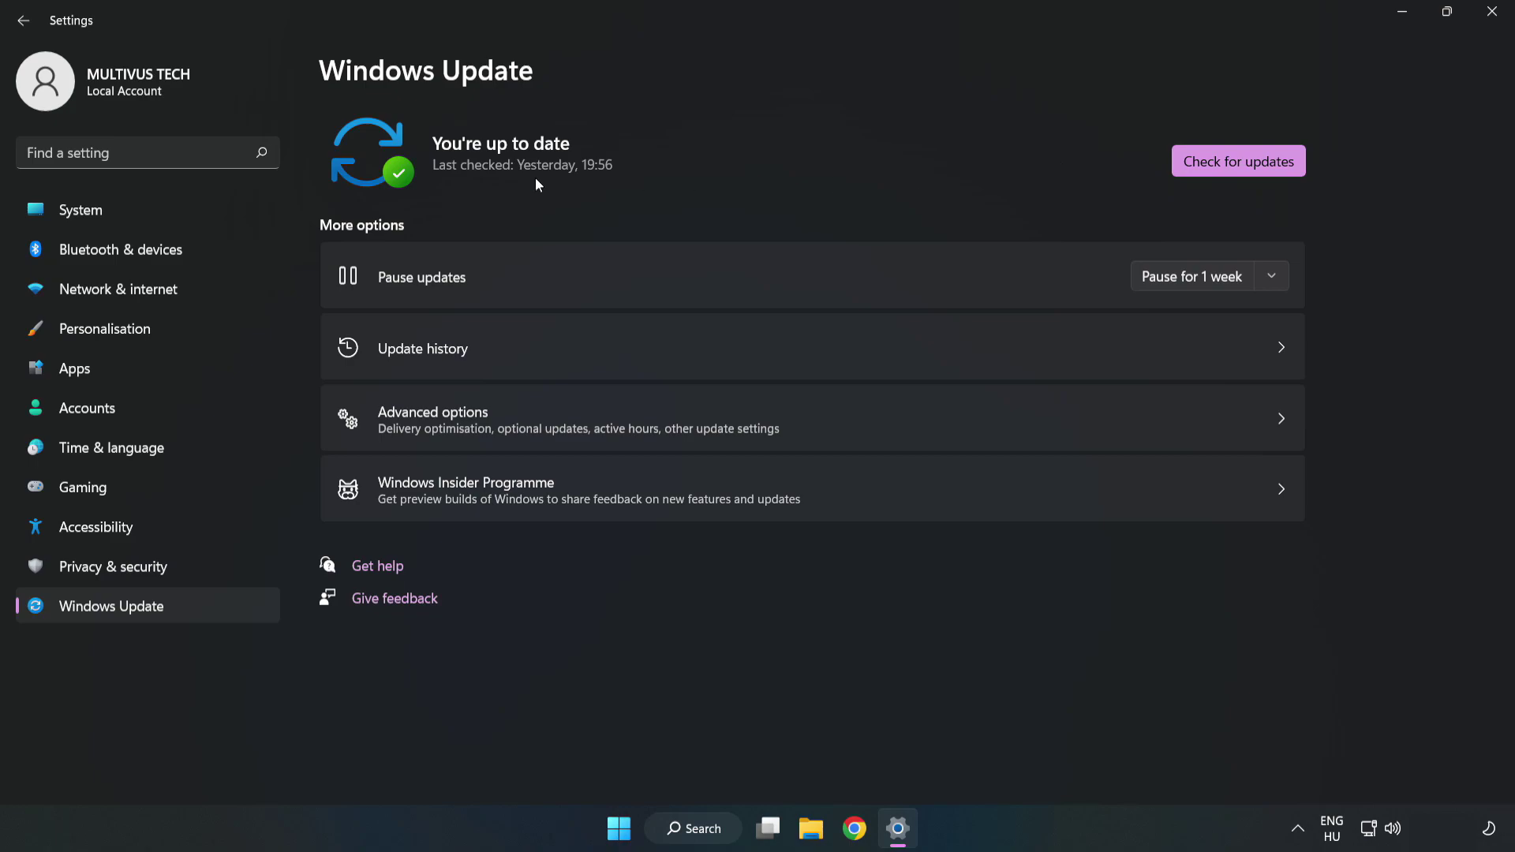
{"action": "left_click", "coordinate": [1245, 165]}
{"action": "left_click", "coordinate": [1493, 12]}
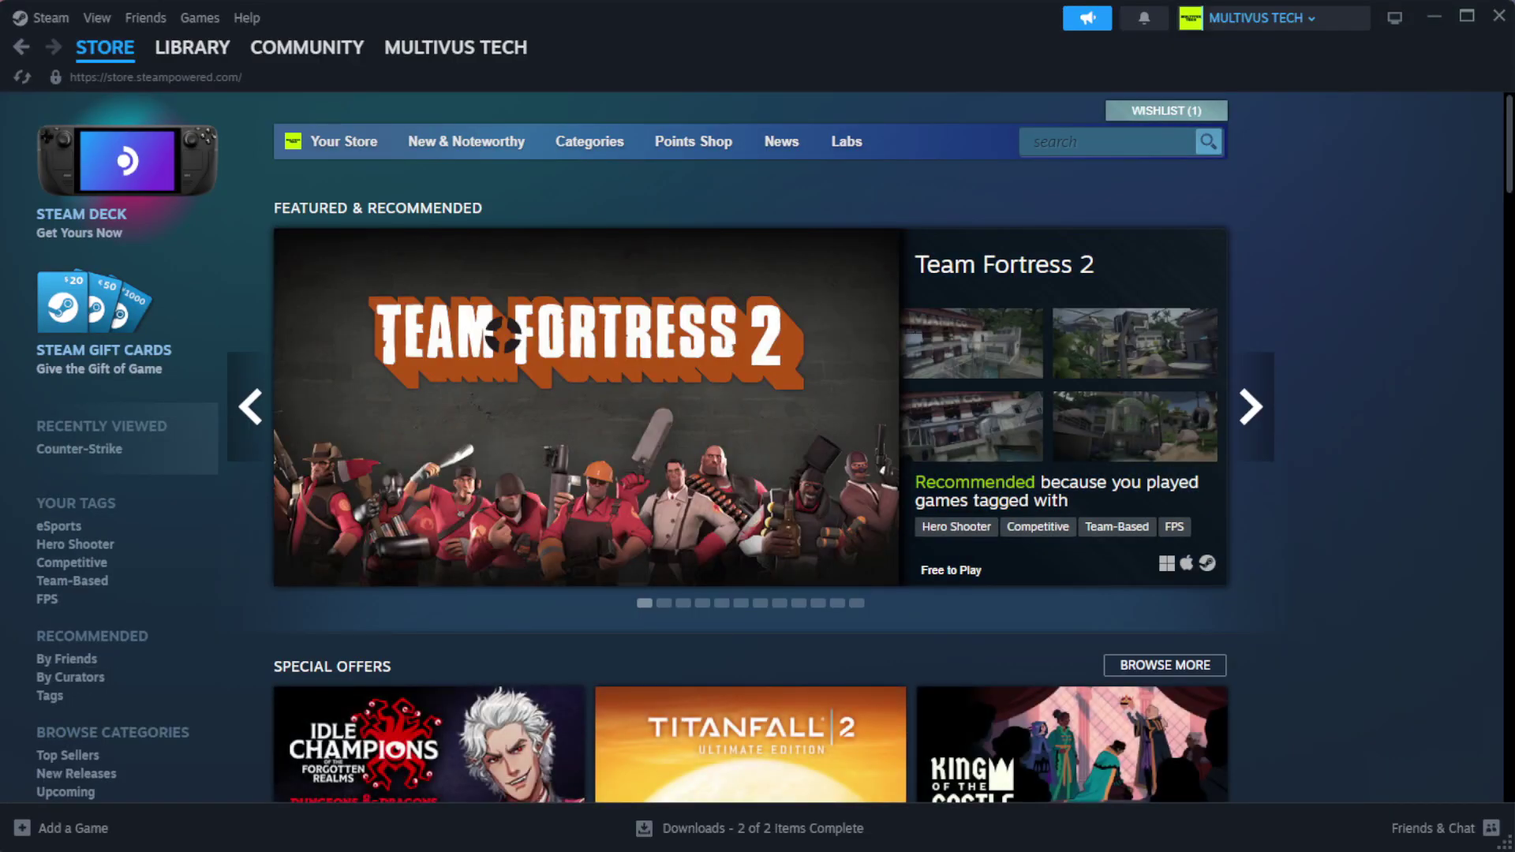
{"action": "mouse_move", "coordinate": [192, 47]}
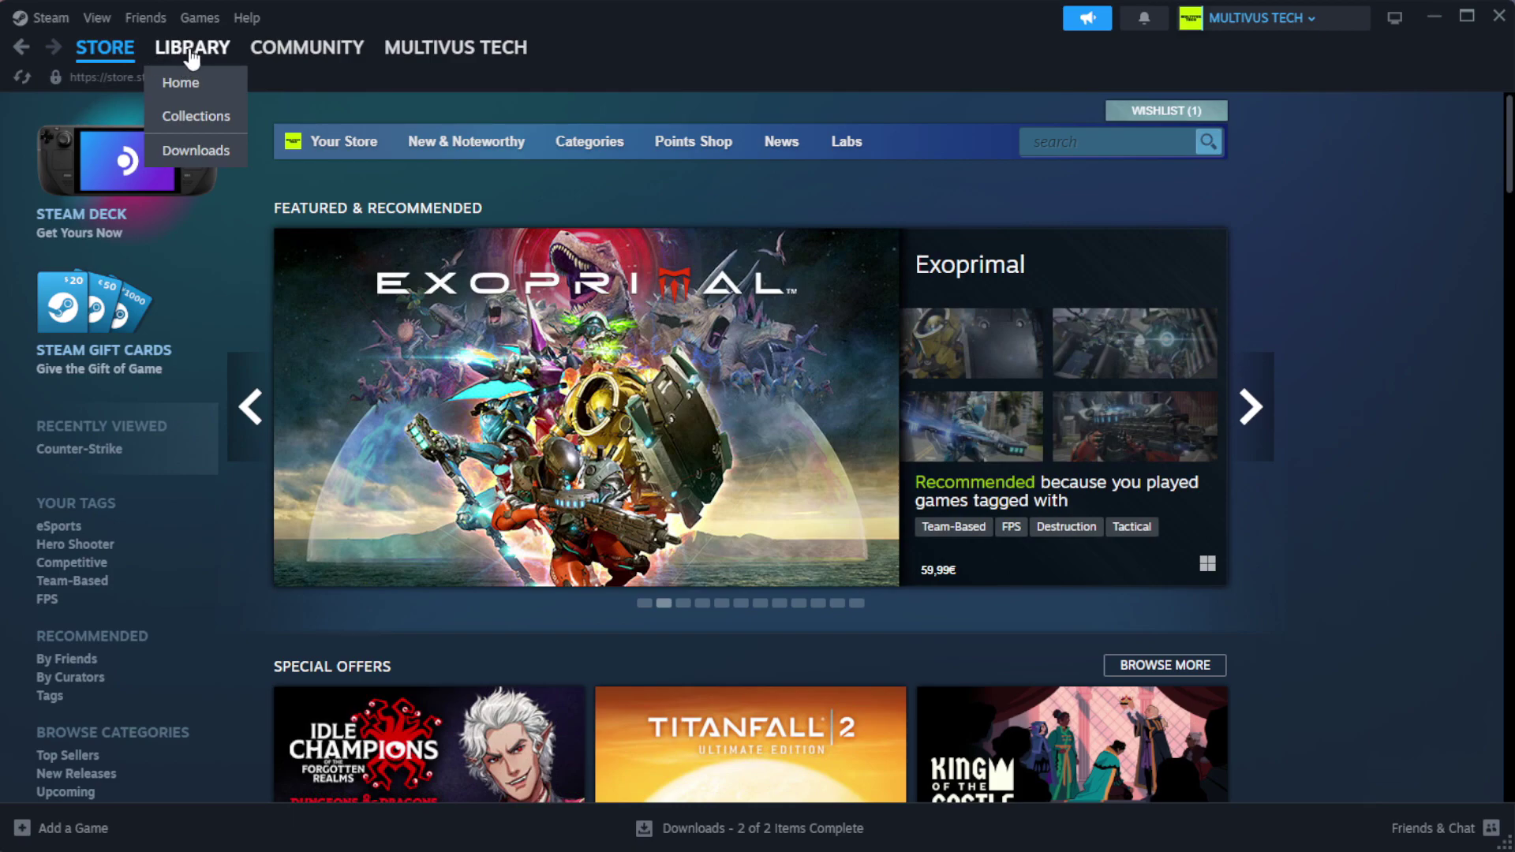
Step: Open Properties for YOUR NOT WORKING GAME from the Steam library
{"action": "left_click", "coordinate": [196, 82]}
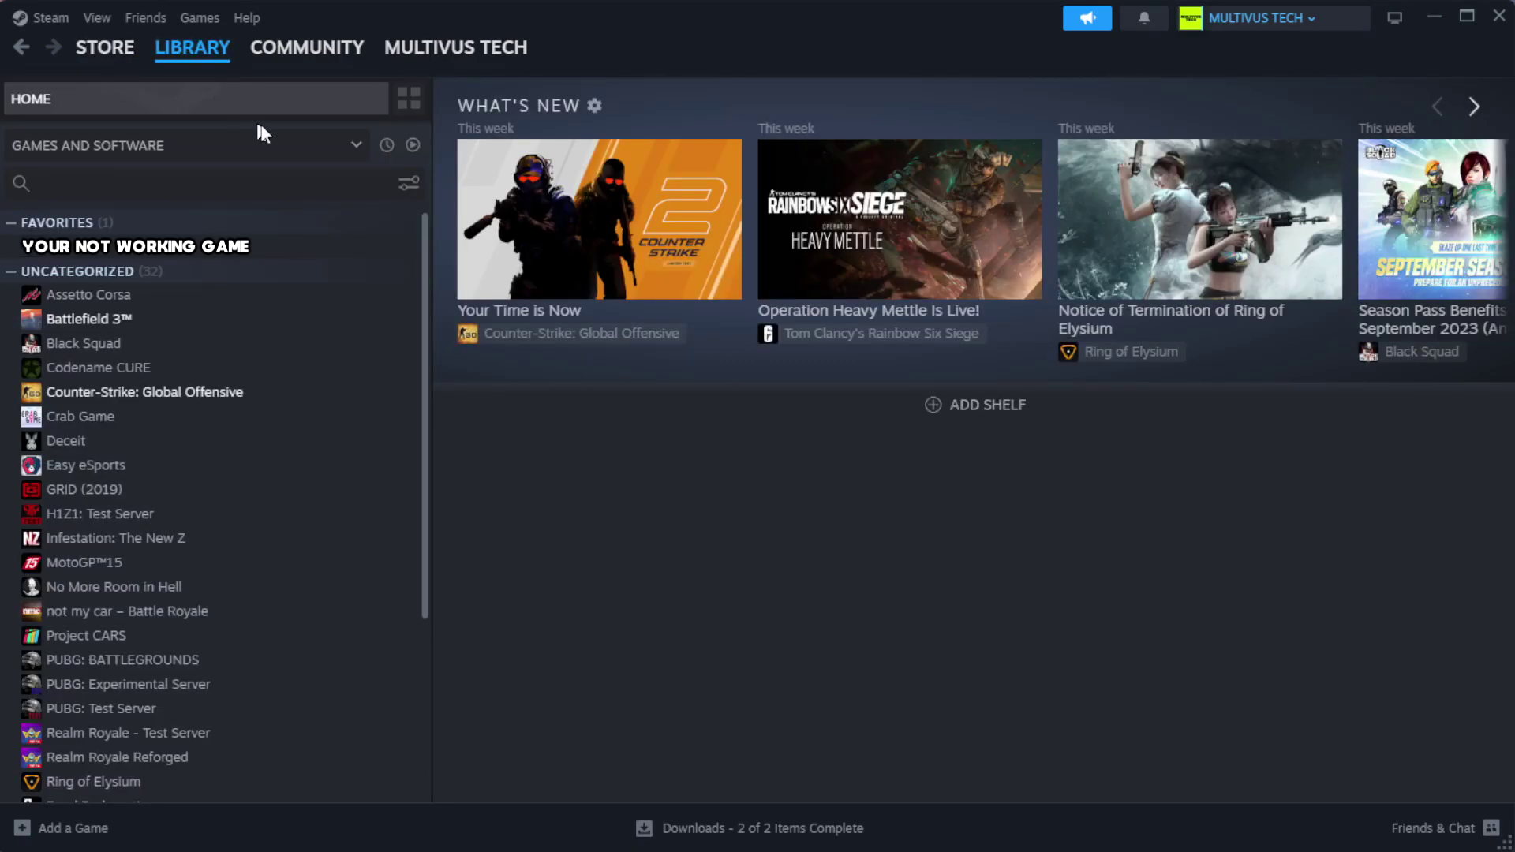
{"action": "right_click", "coordinate": [374, 251]}
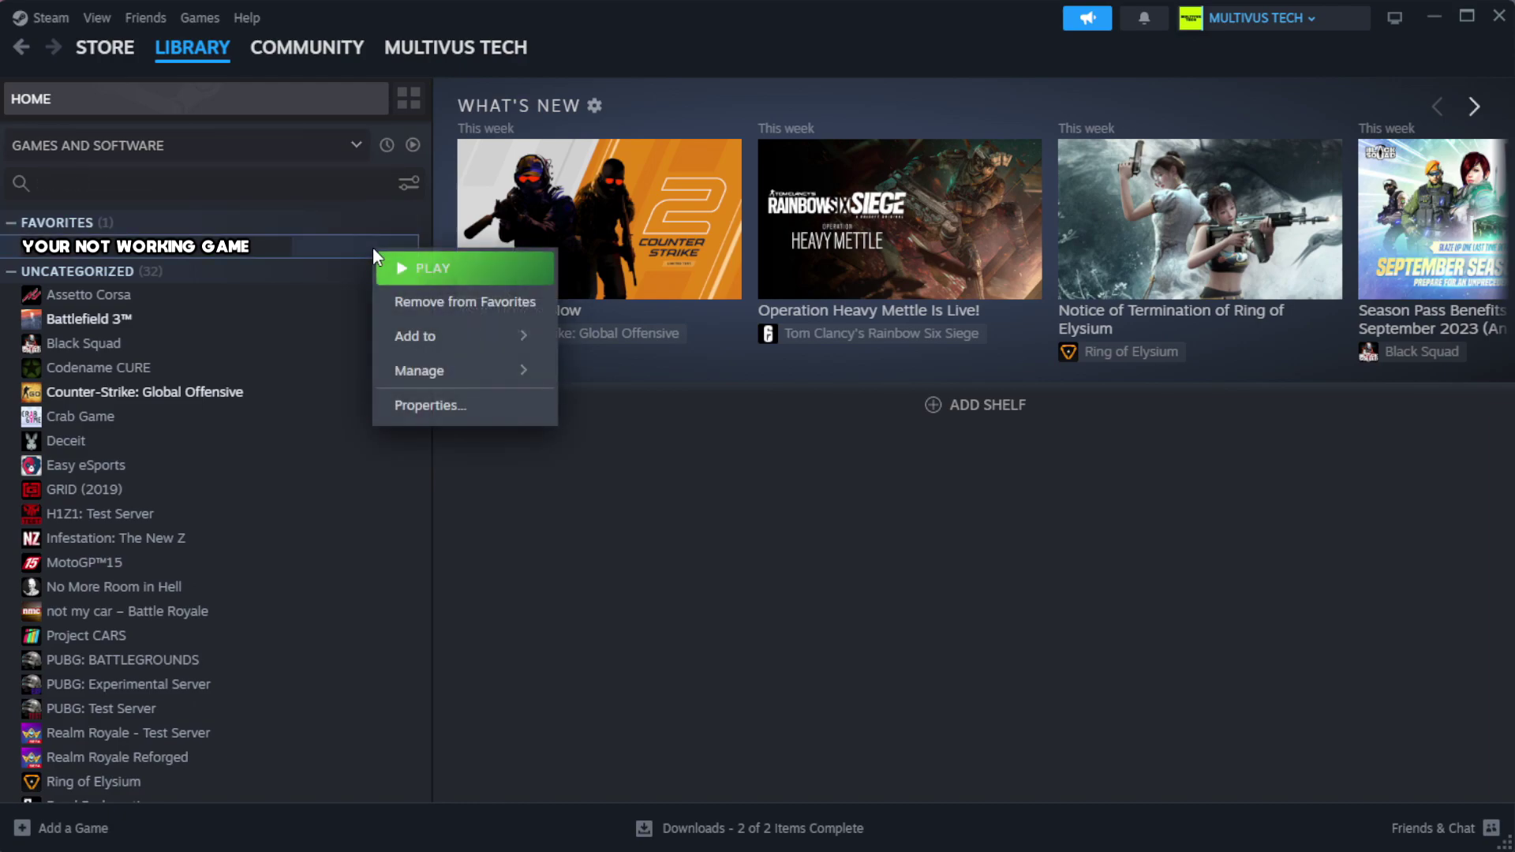
{"action": "left_click", "coordinate": [462, 409]}
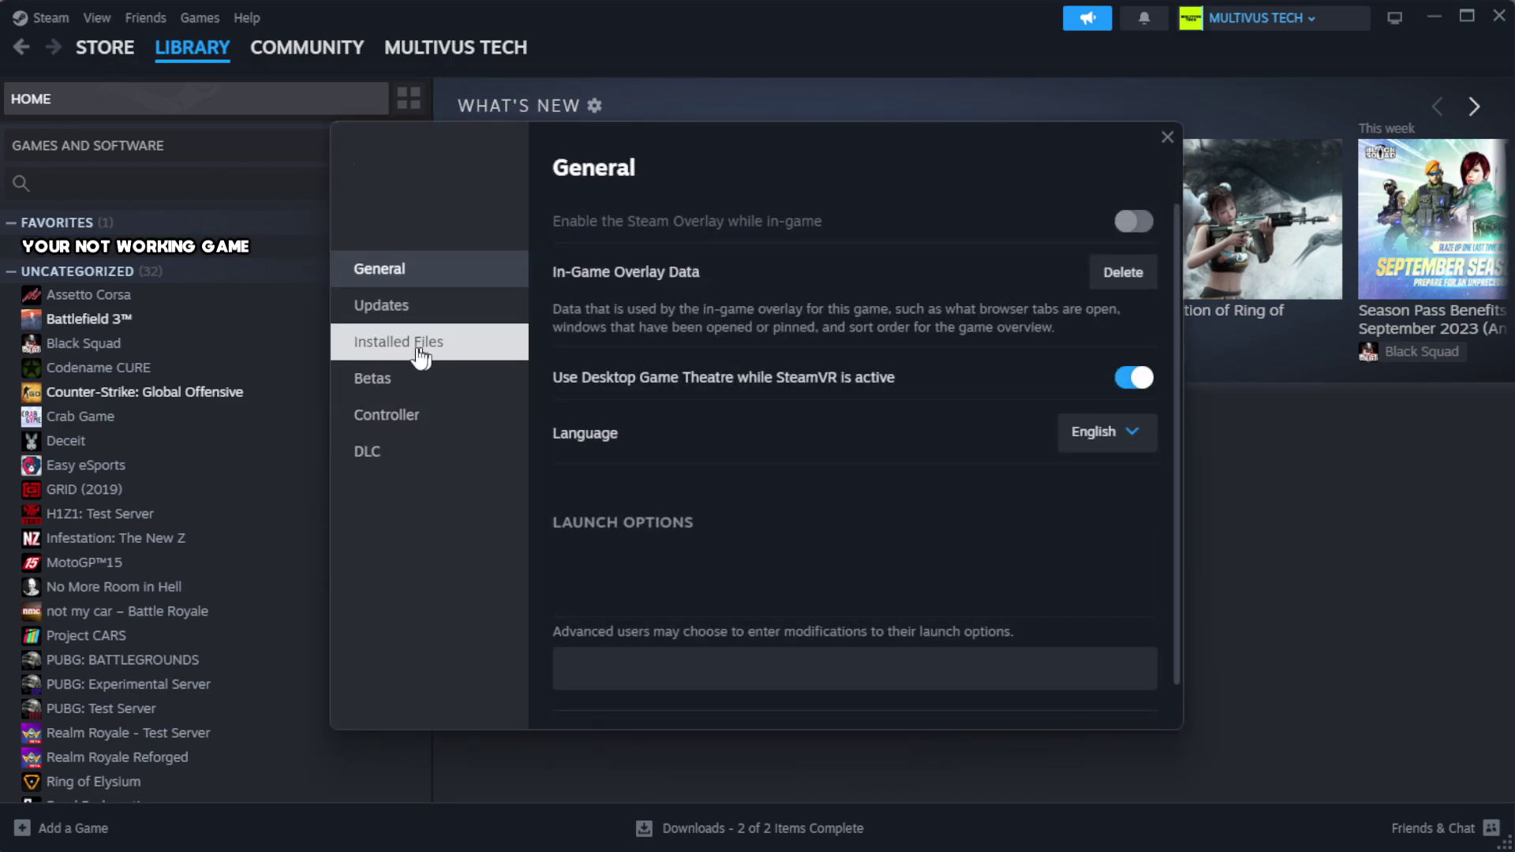
Step: Verify integrity of the game's installed files, with all 1039 files validating
{"action": "left_click", "coordinate": [498, 358]}
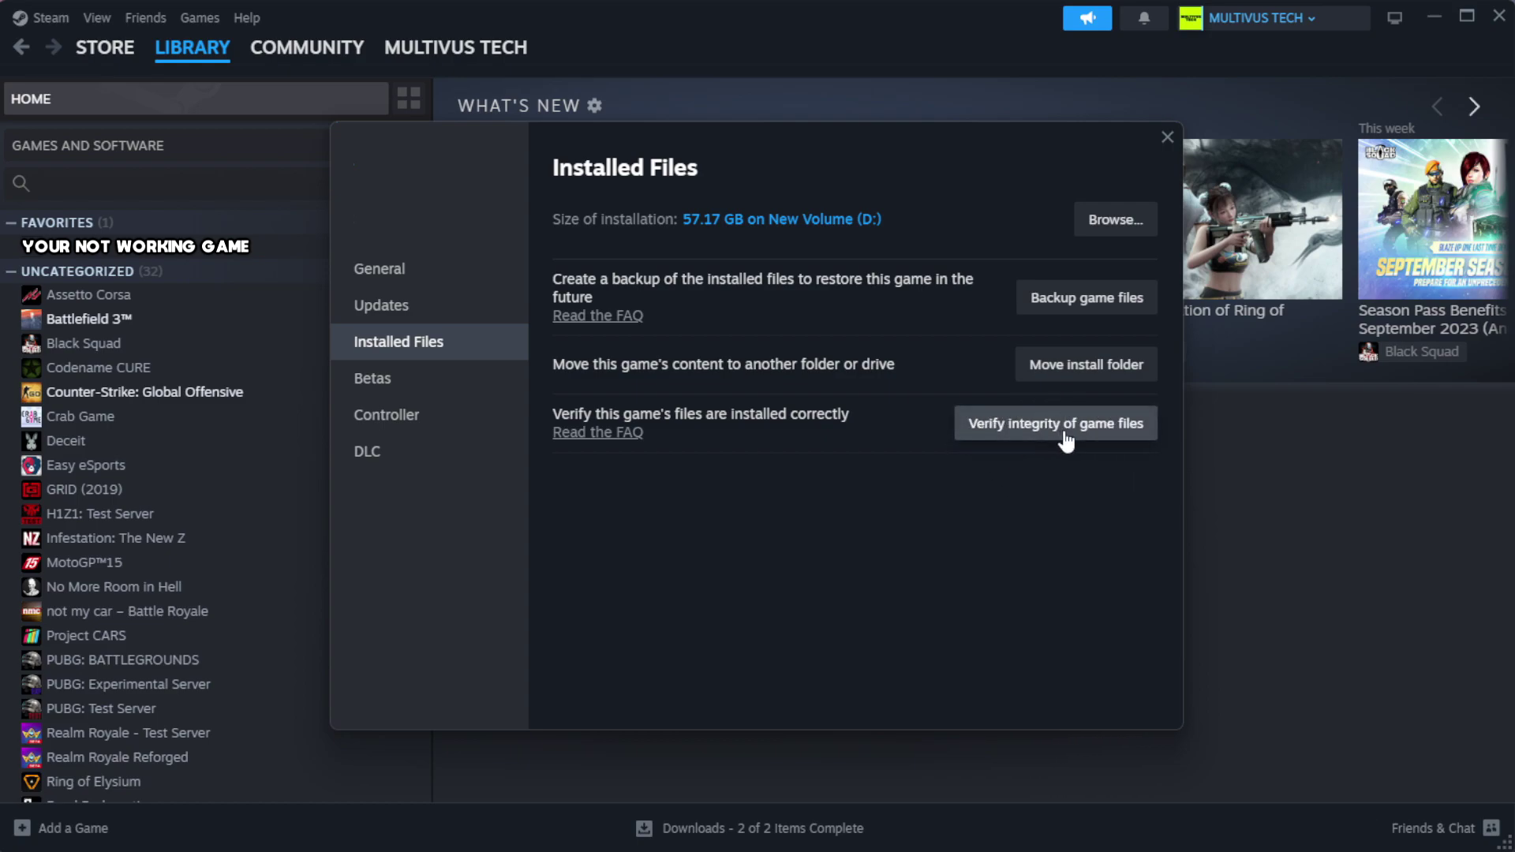
{"action": "left_click", "coordinate": [1066, 428]}
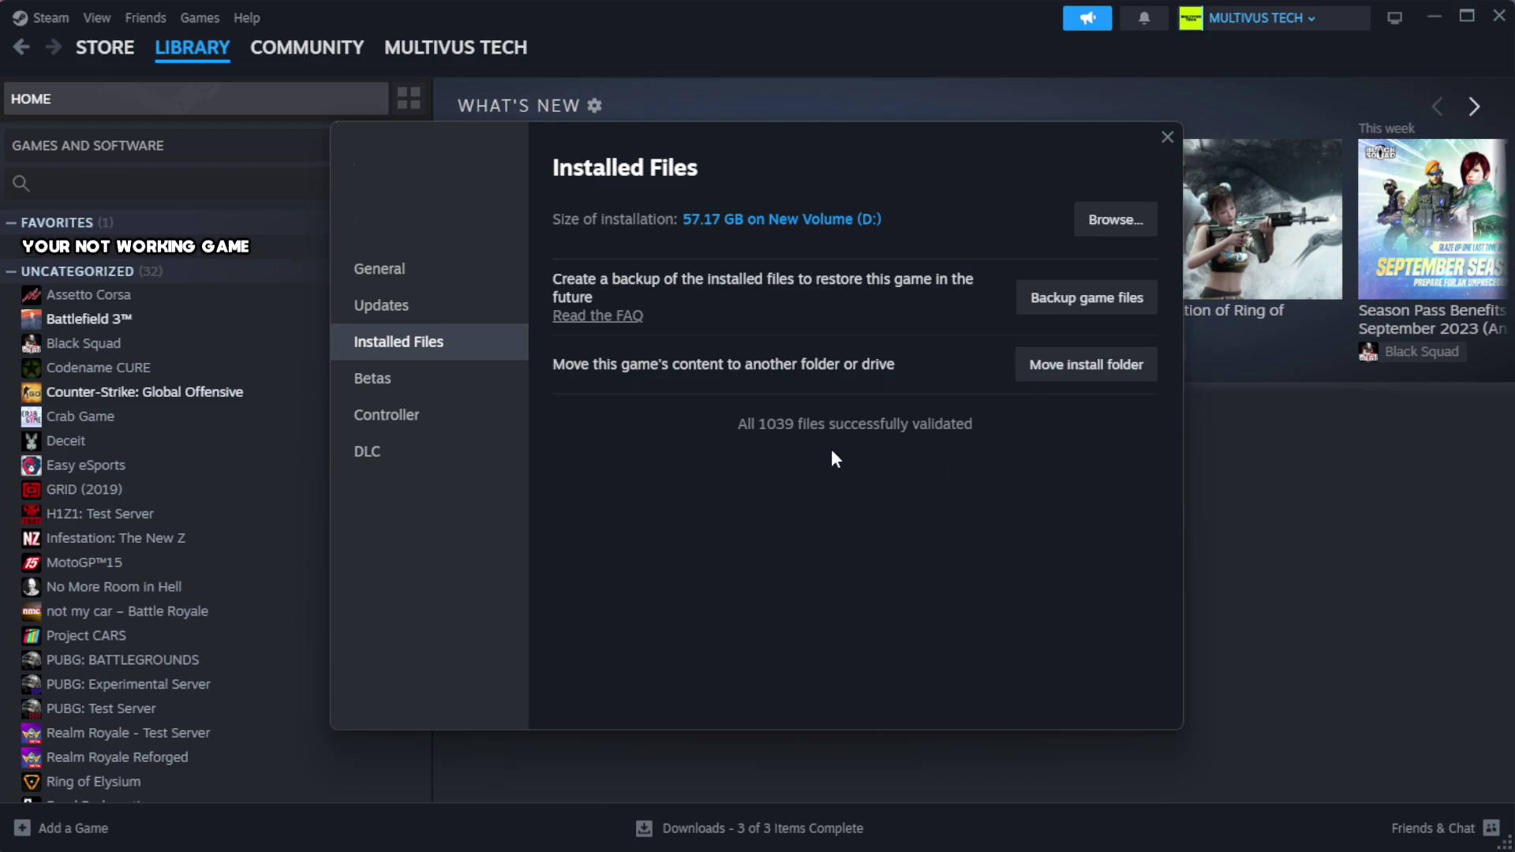
Step: Browse to the game's install folder and right-click the YOUR NOT WORKING GAME shortcut
{"action": "left_click", "coordinate": [1114, 223]}
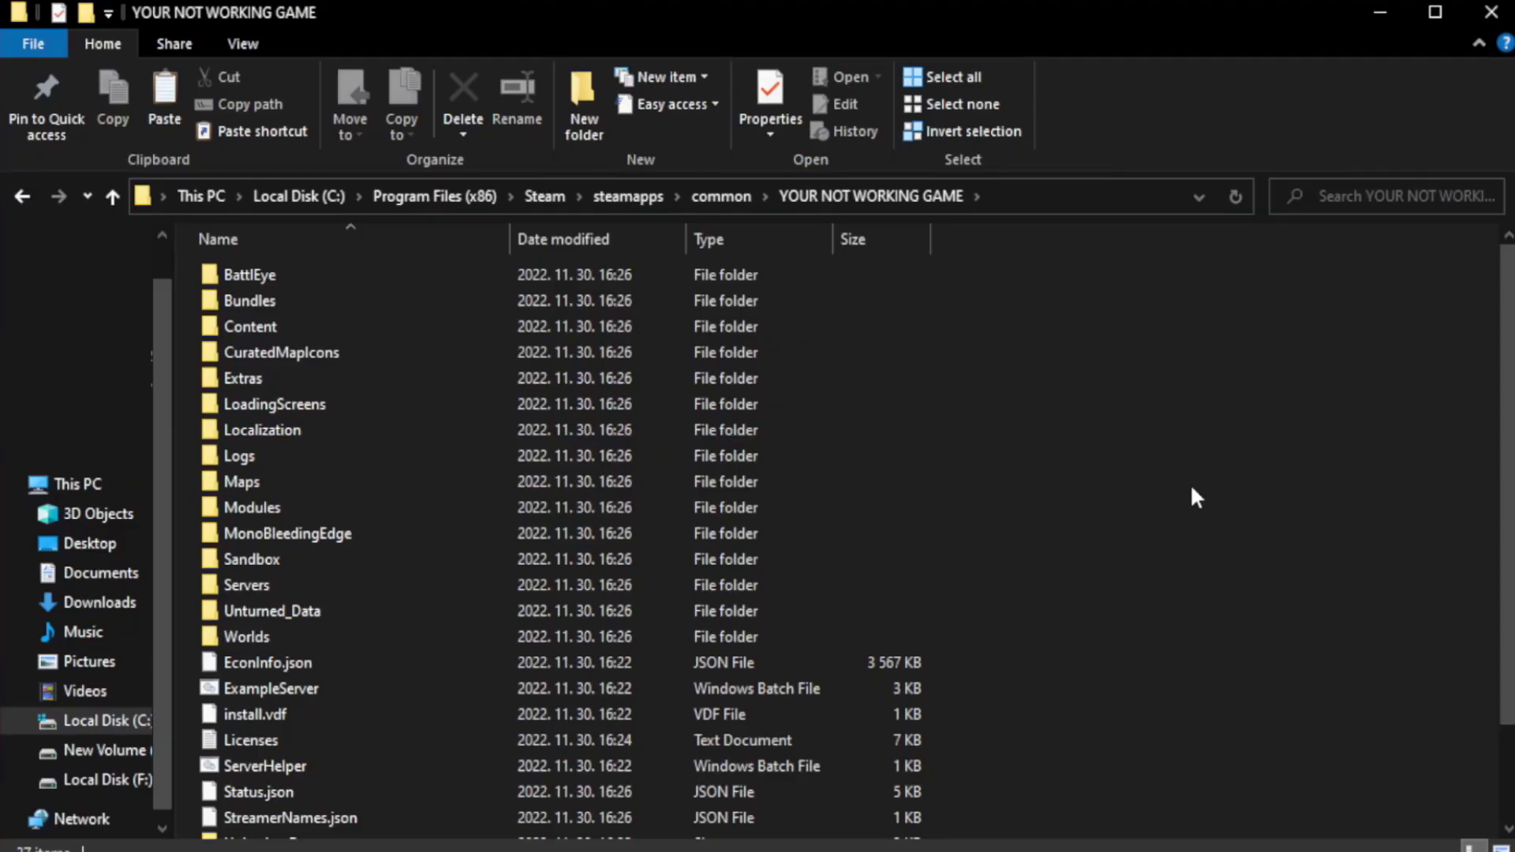
{"action": "left_click_drag", "start_coordinate": [1507, 356], "coordinate": [1512, 566]}
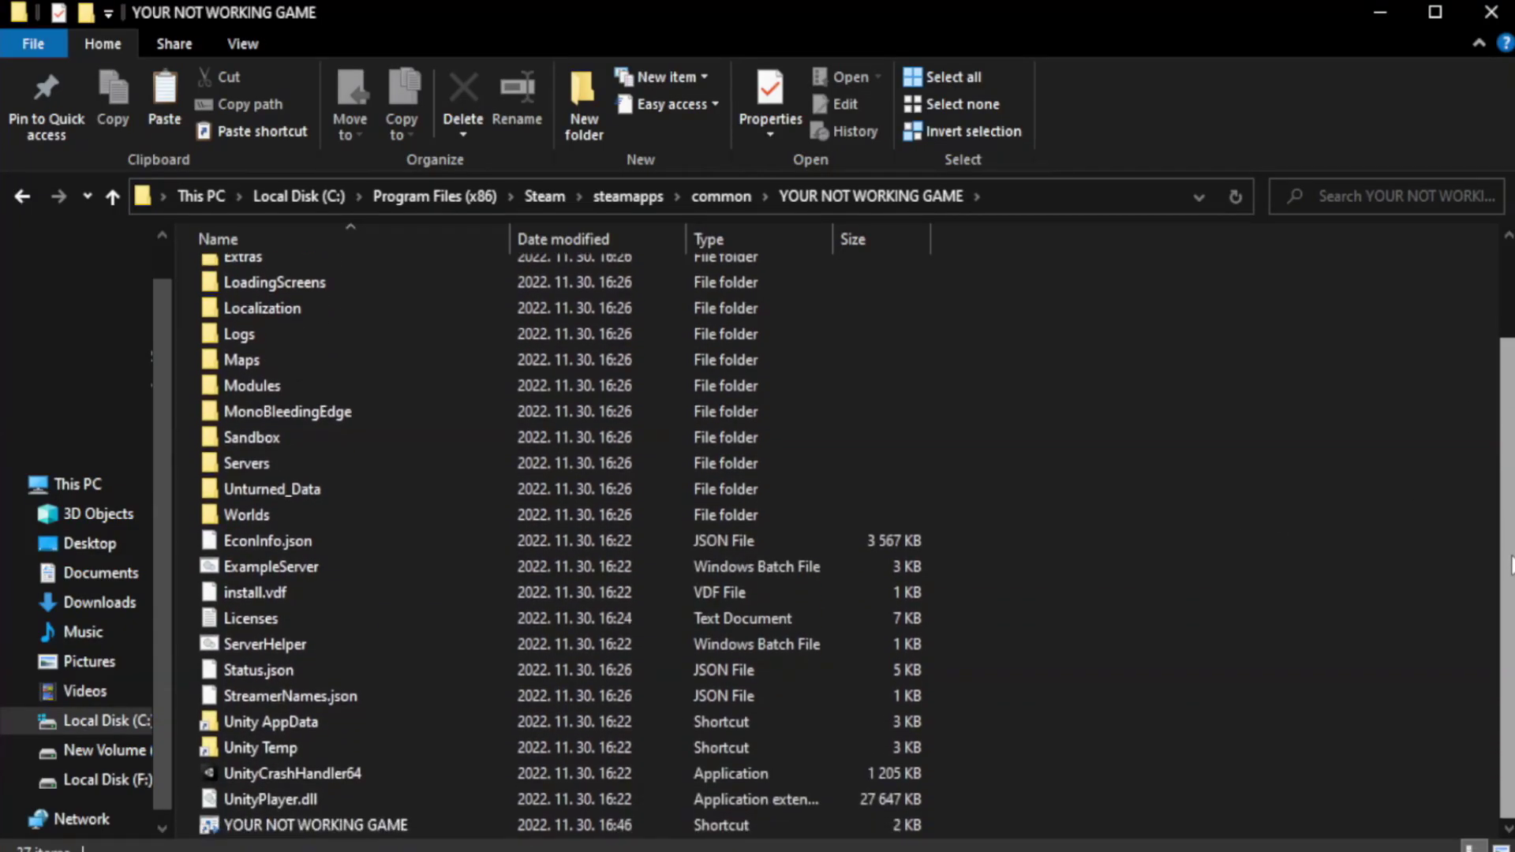
{"action": "left_click", "coordinate": [528, 825]}
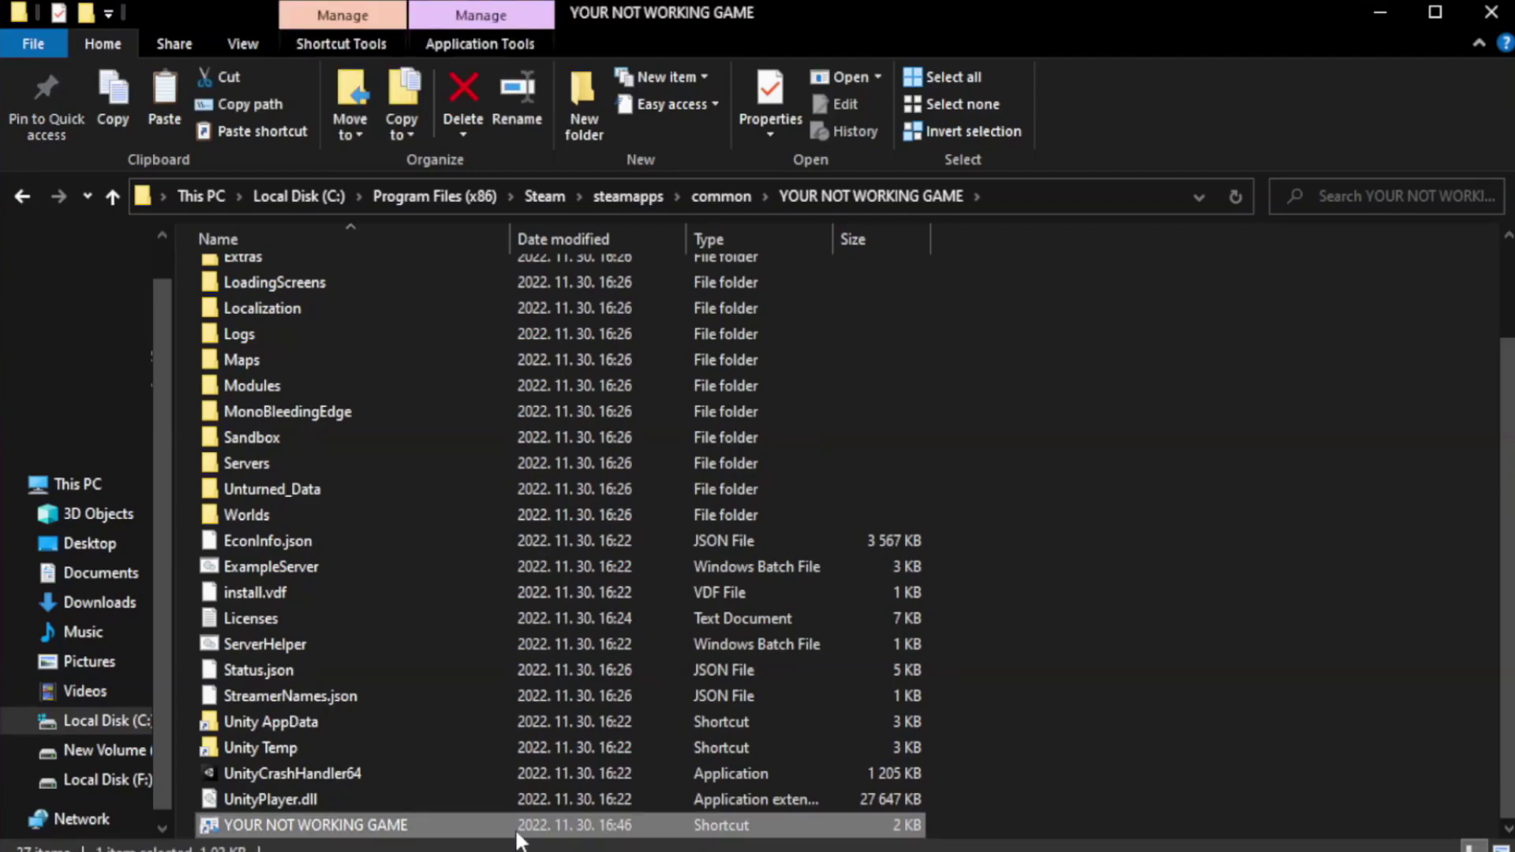
{"action": "right_click", "coordinate": [505, 819]}
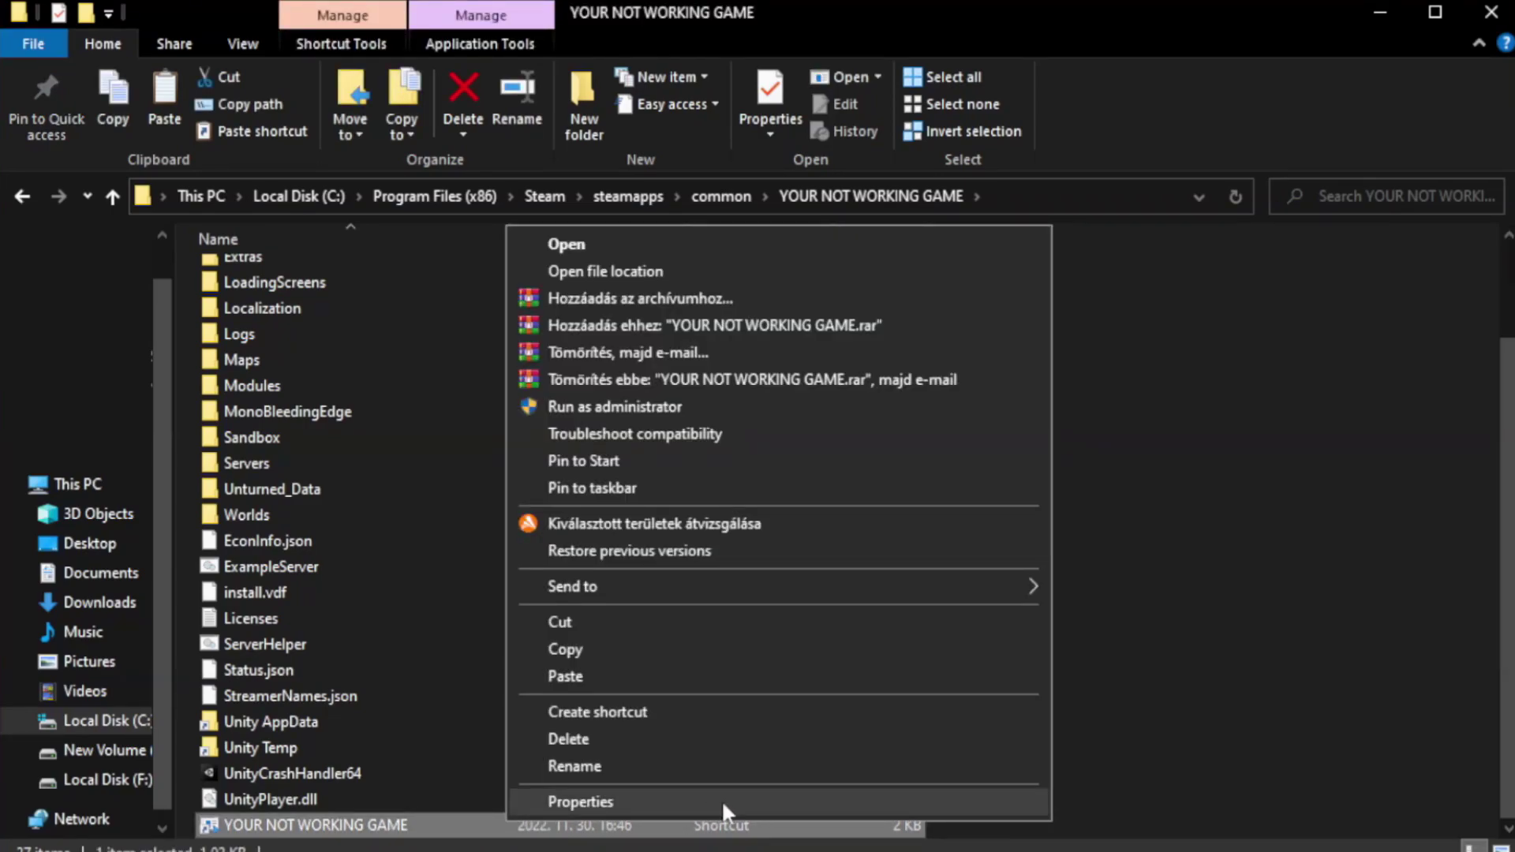
Step: Open the shortcut's Properties, move the window up, and show its Compatibility settings
{"action": "left_click", "coordinate": [772, 805]}
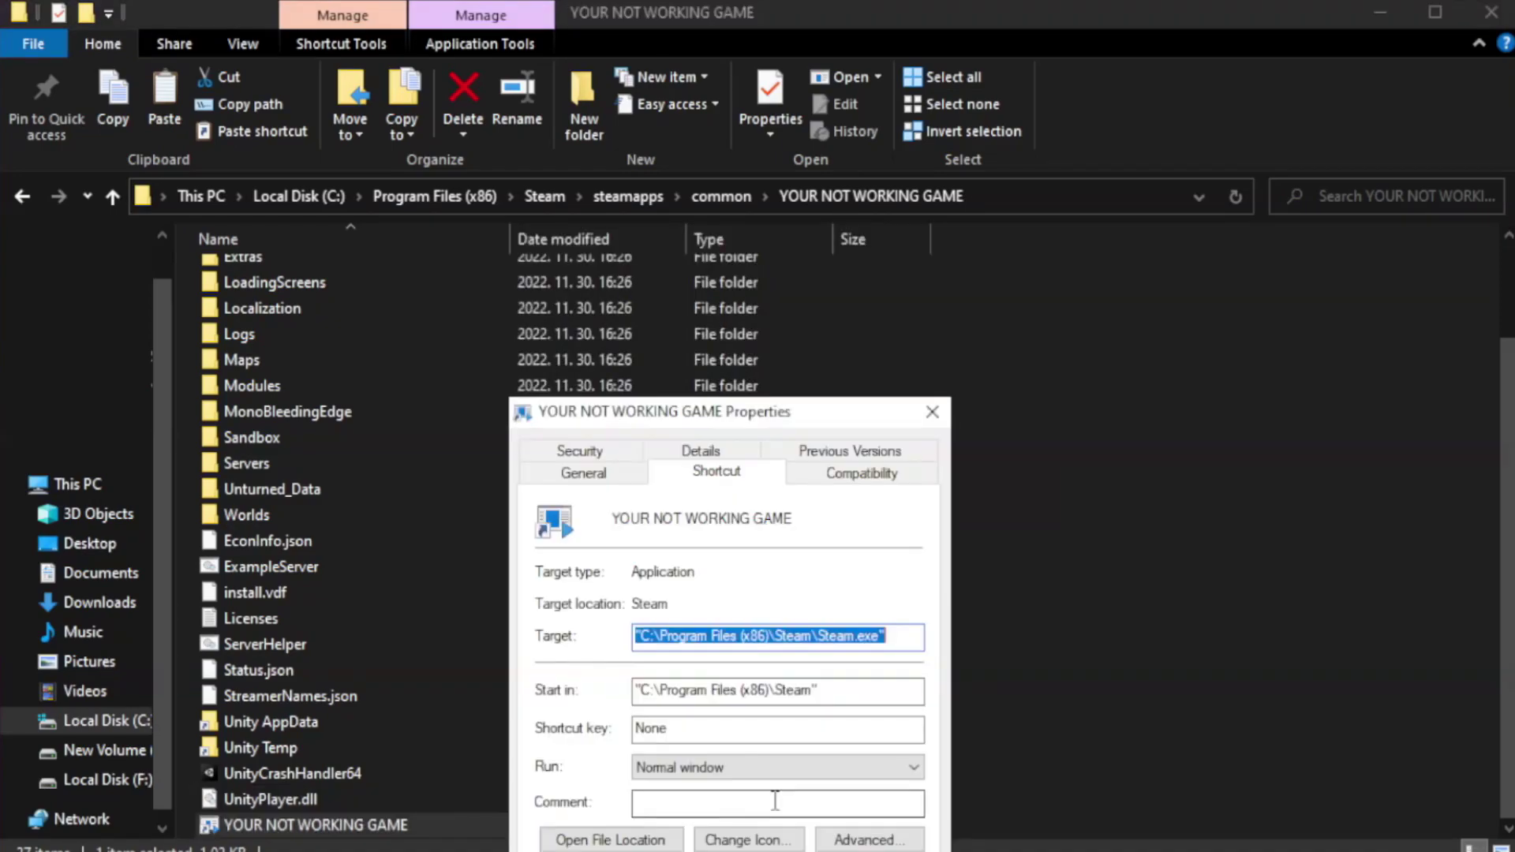
{"action": "left_click_drag", "start_coordinate": [769, 414], "coordinate": [761, 154]}
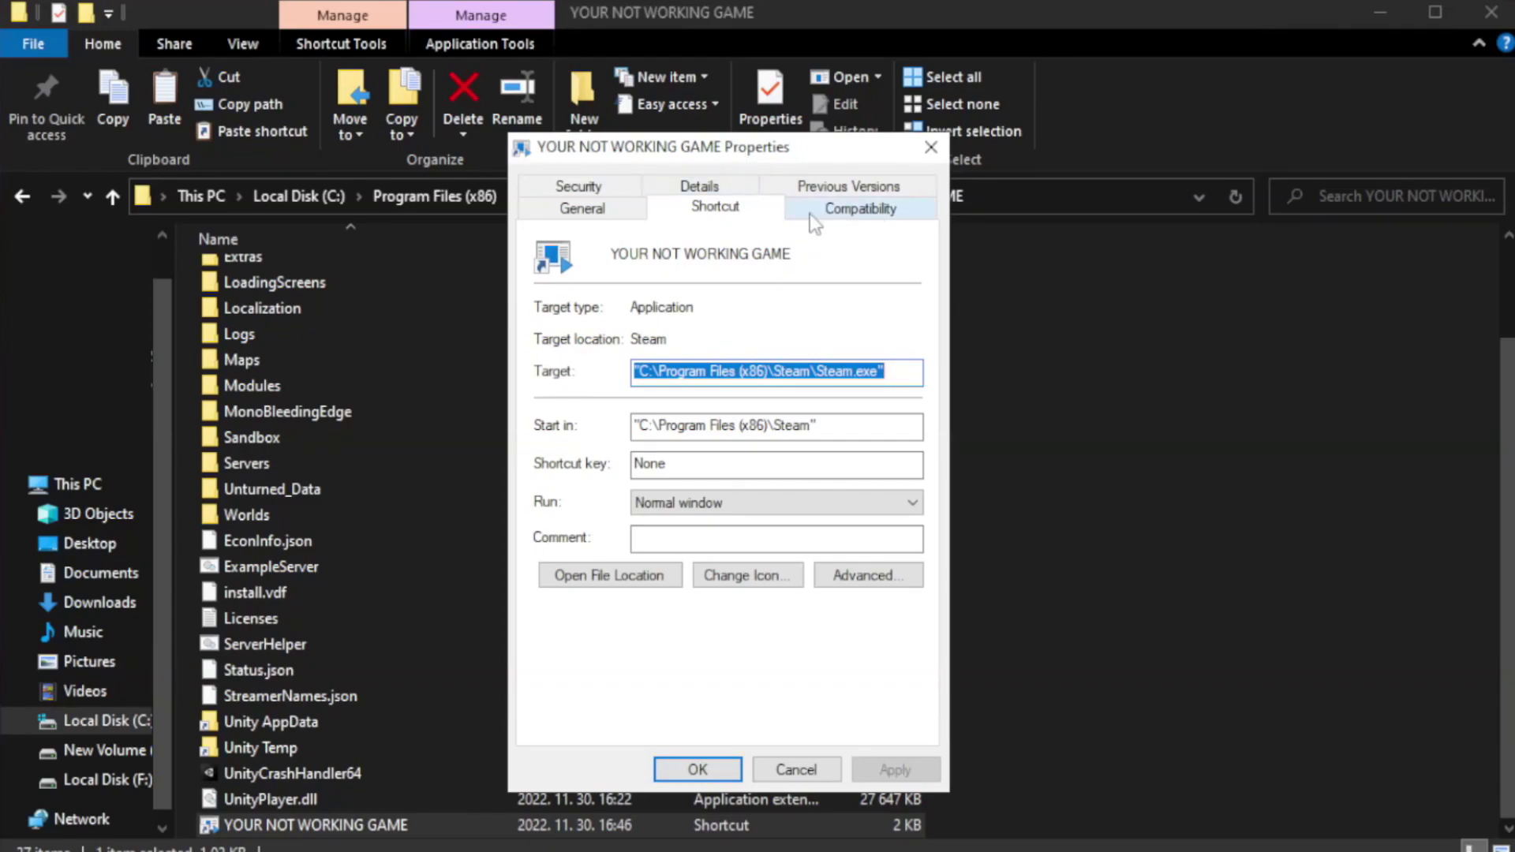
{"action": "left_click", "coordinate": [859, 208]}
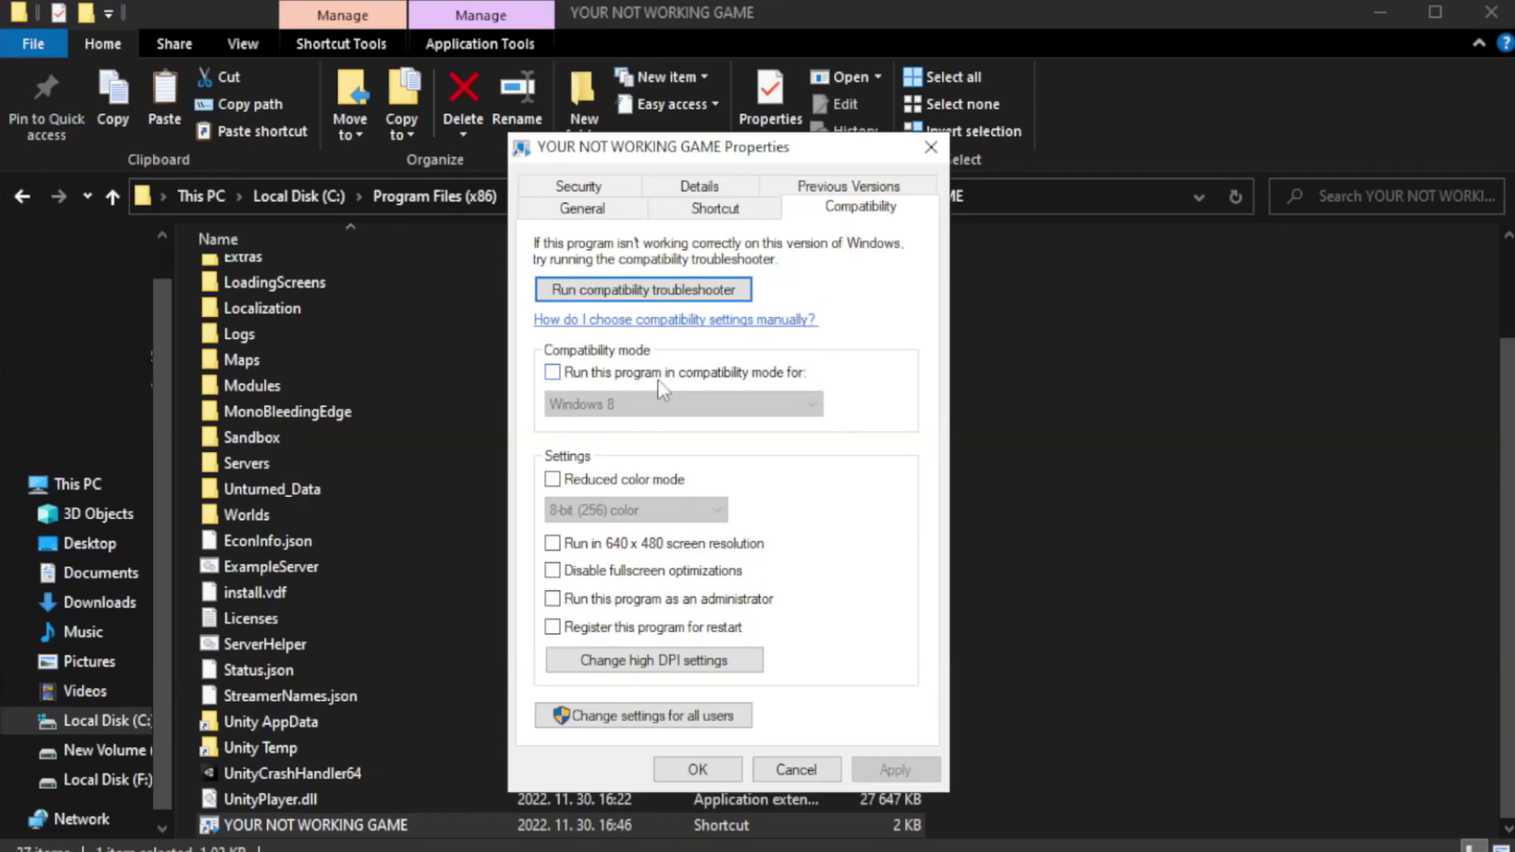
Step: Set Windows 8 compatibility mode, disable fullscreen optimizations, run as administrator, and save
{"action": "left_click", "coordinate": [604, 374]}
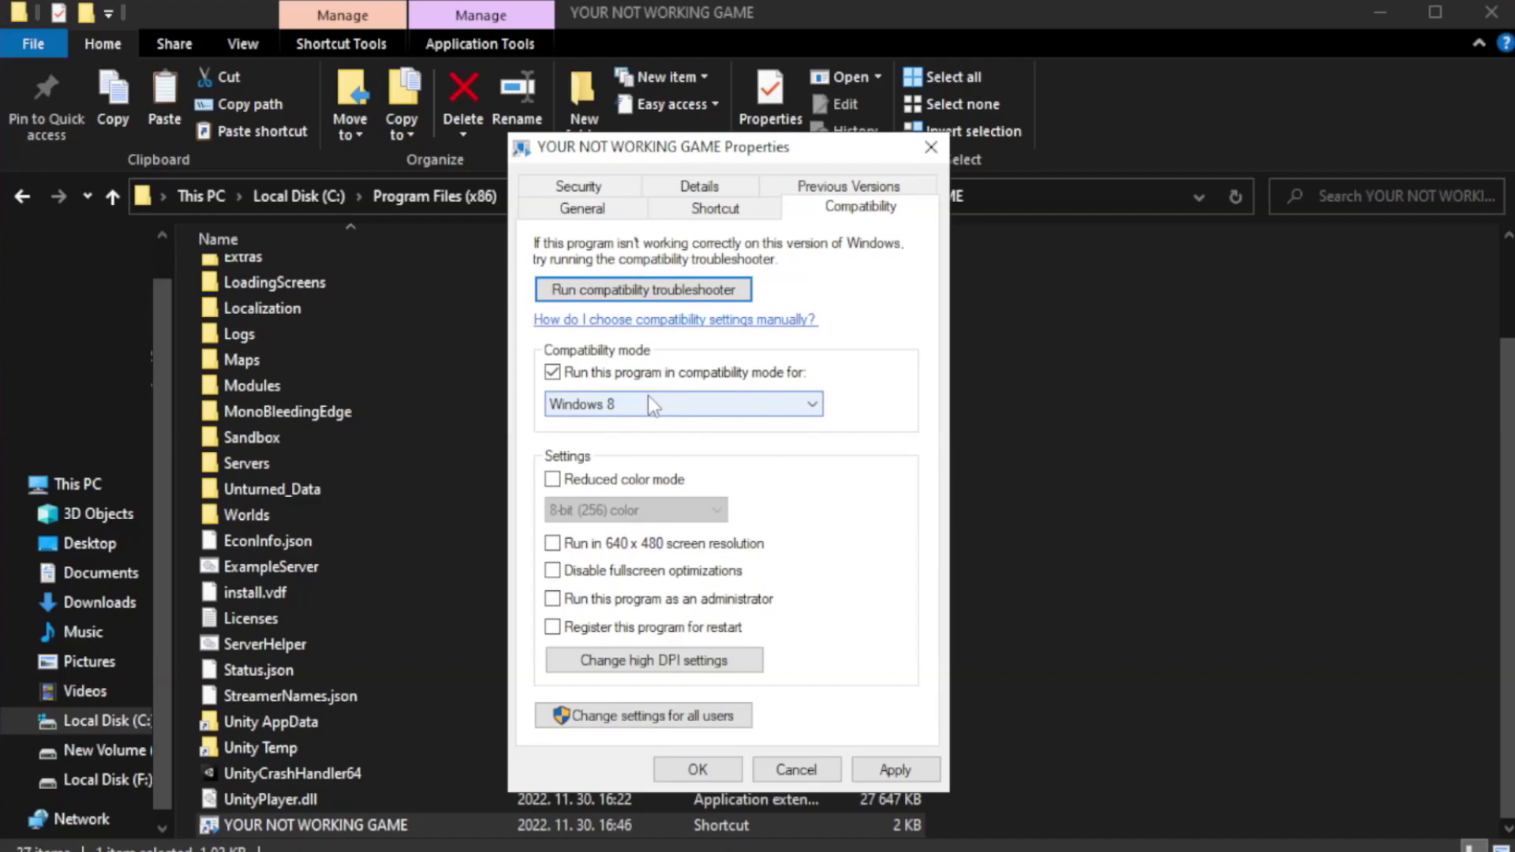
{"action": "left_click", "coordinate": [680, 404]}
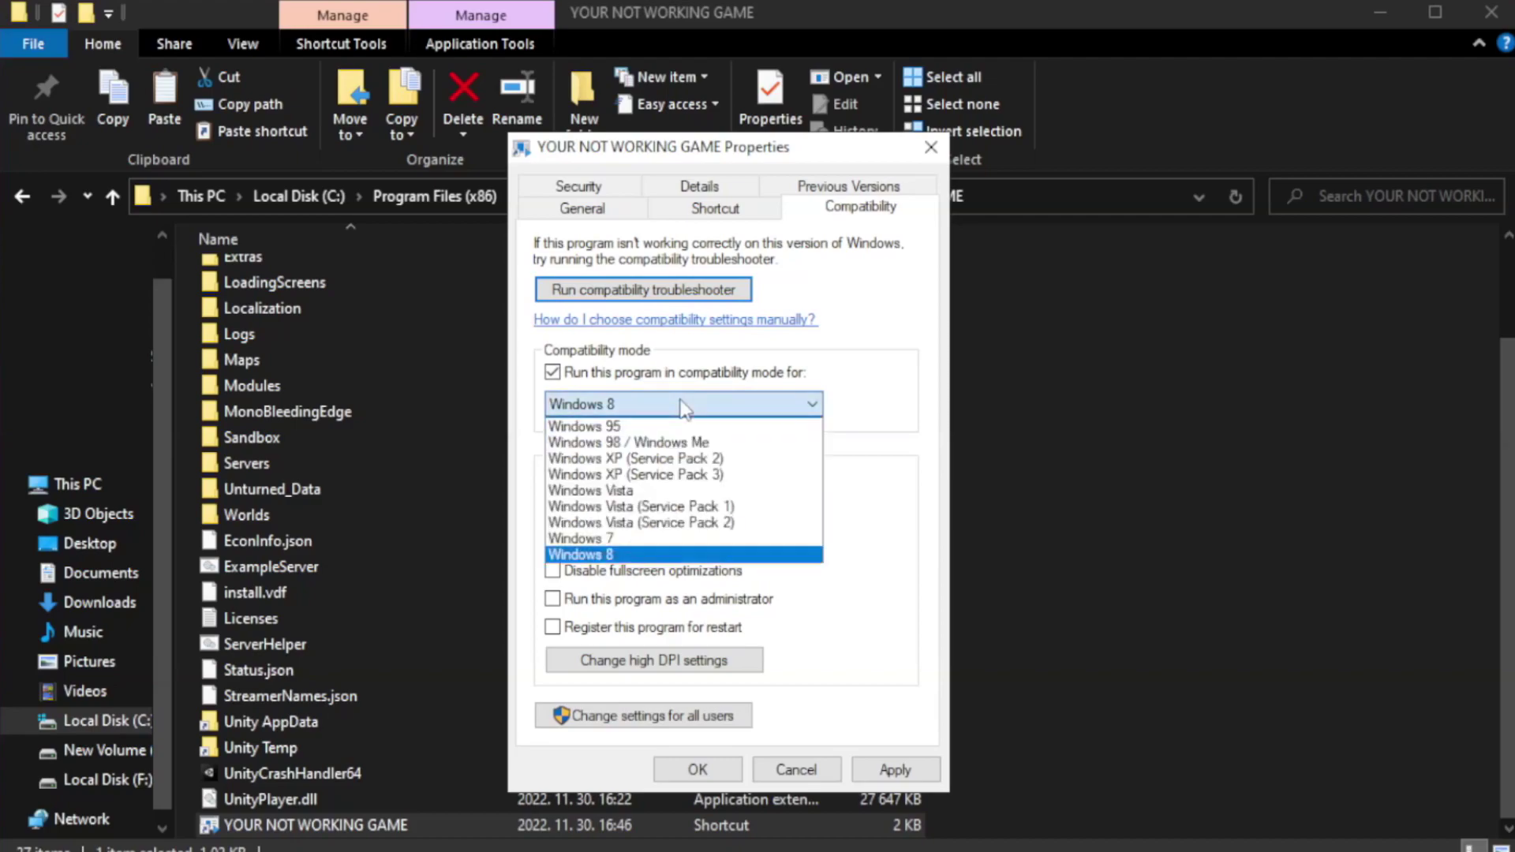
{"action": "left_click", "coordinate": [643, 555]}
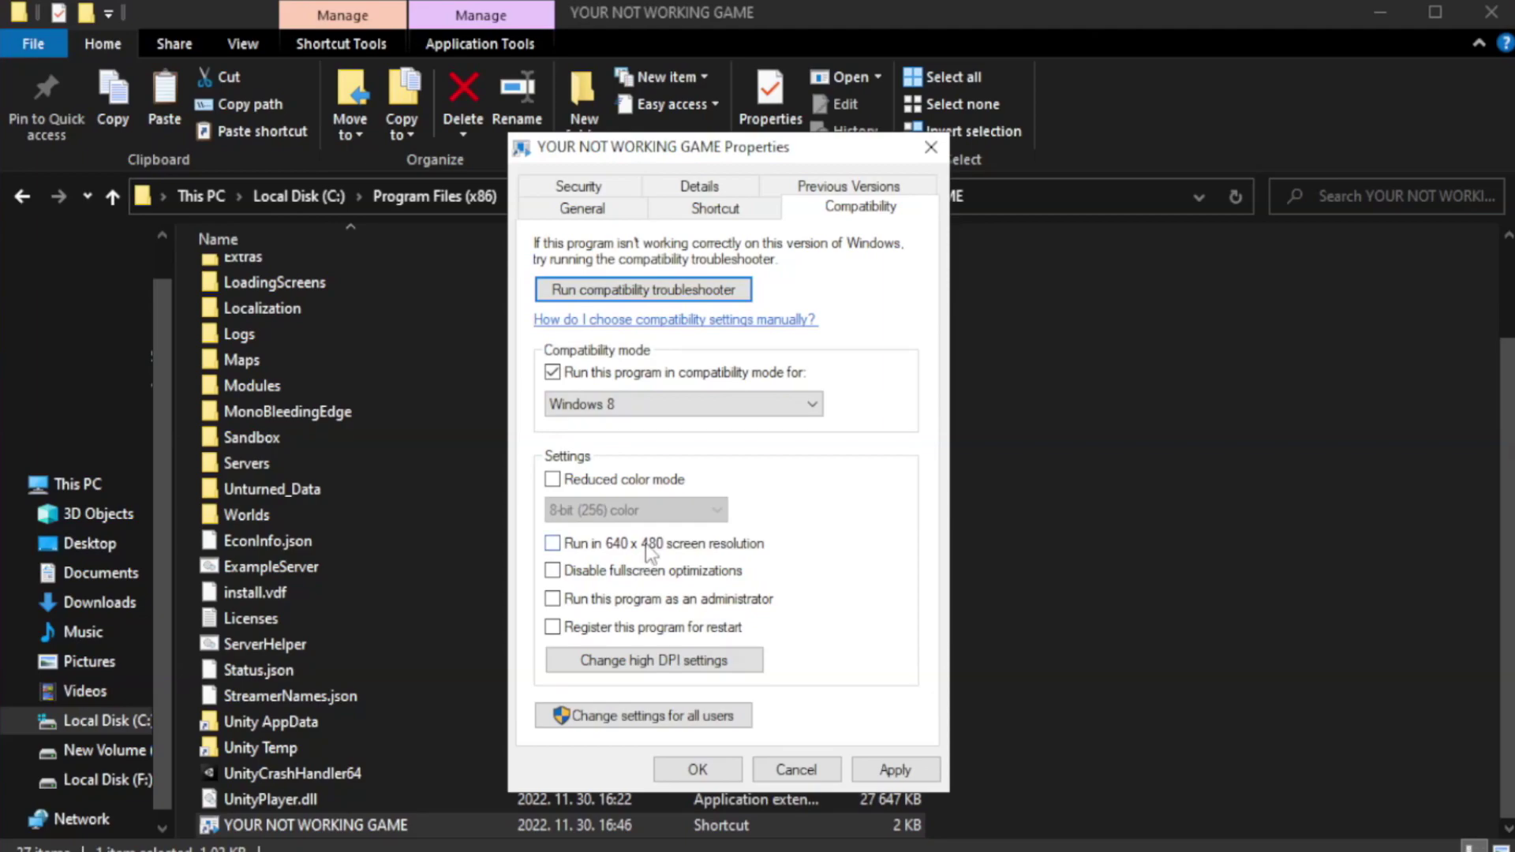
{"action": "left_click", "coordinate": [594, 579]}
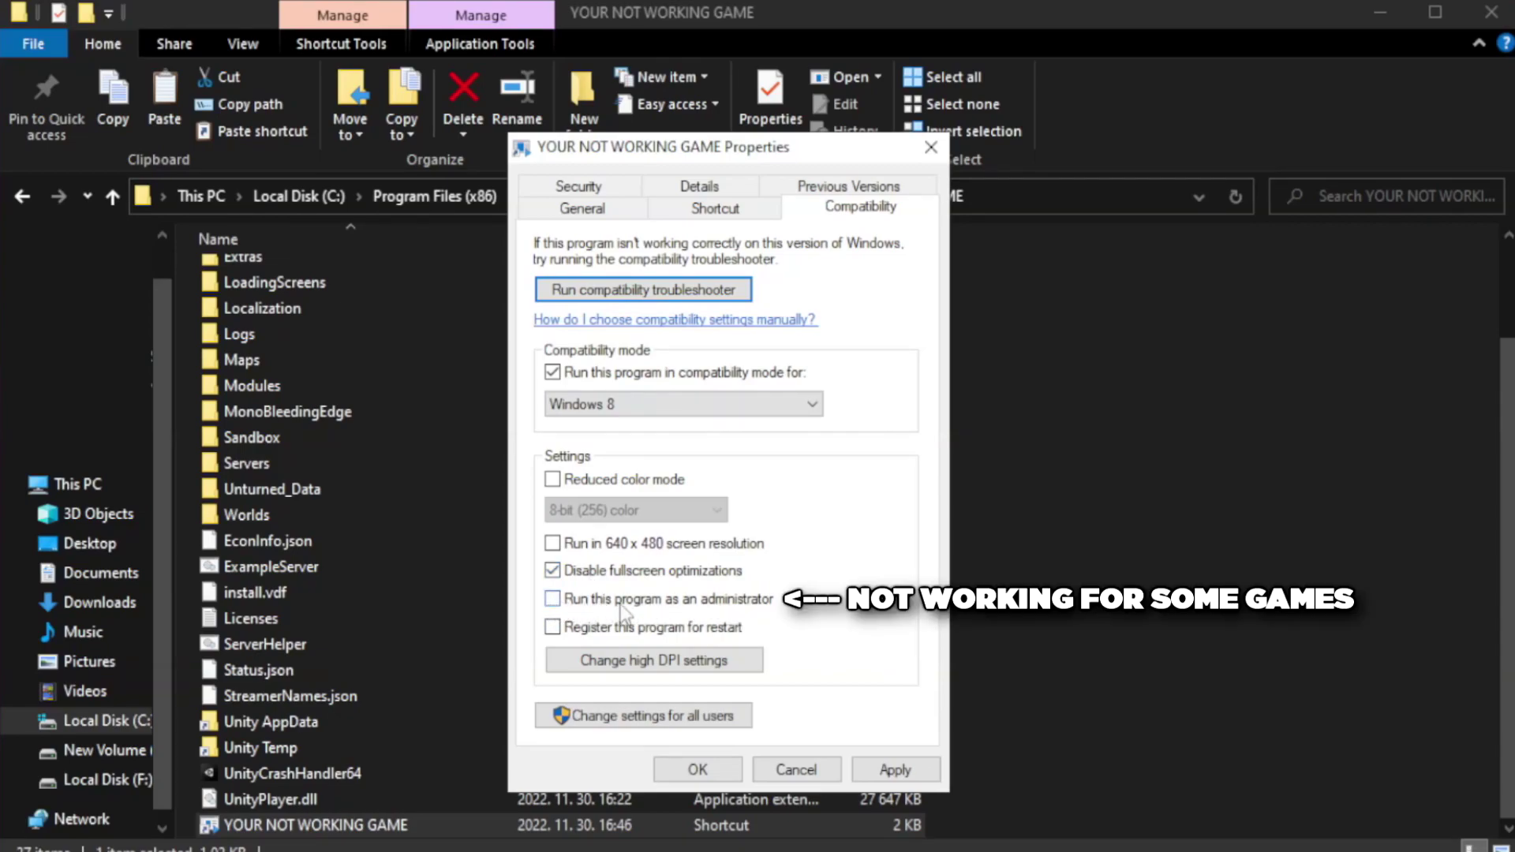
{"action": "left_click", "coordinate": [599, 608]}
{"action": "left_click", "coordinate": [895, 770]}
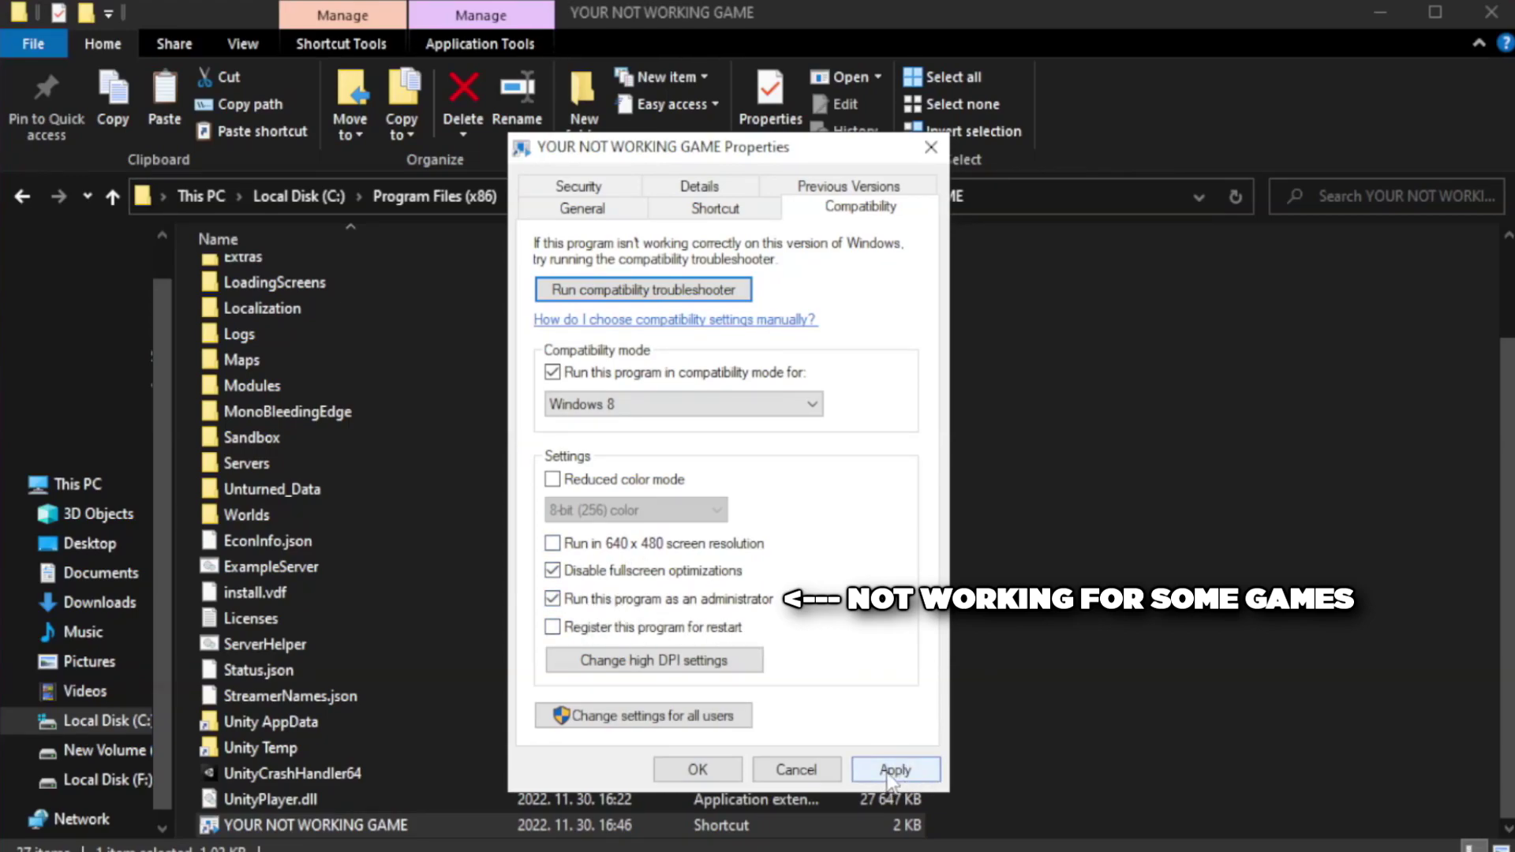
{"action": "left_click", "coordinate": [698, 770]}
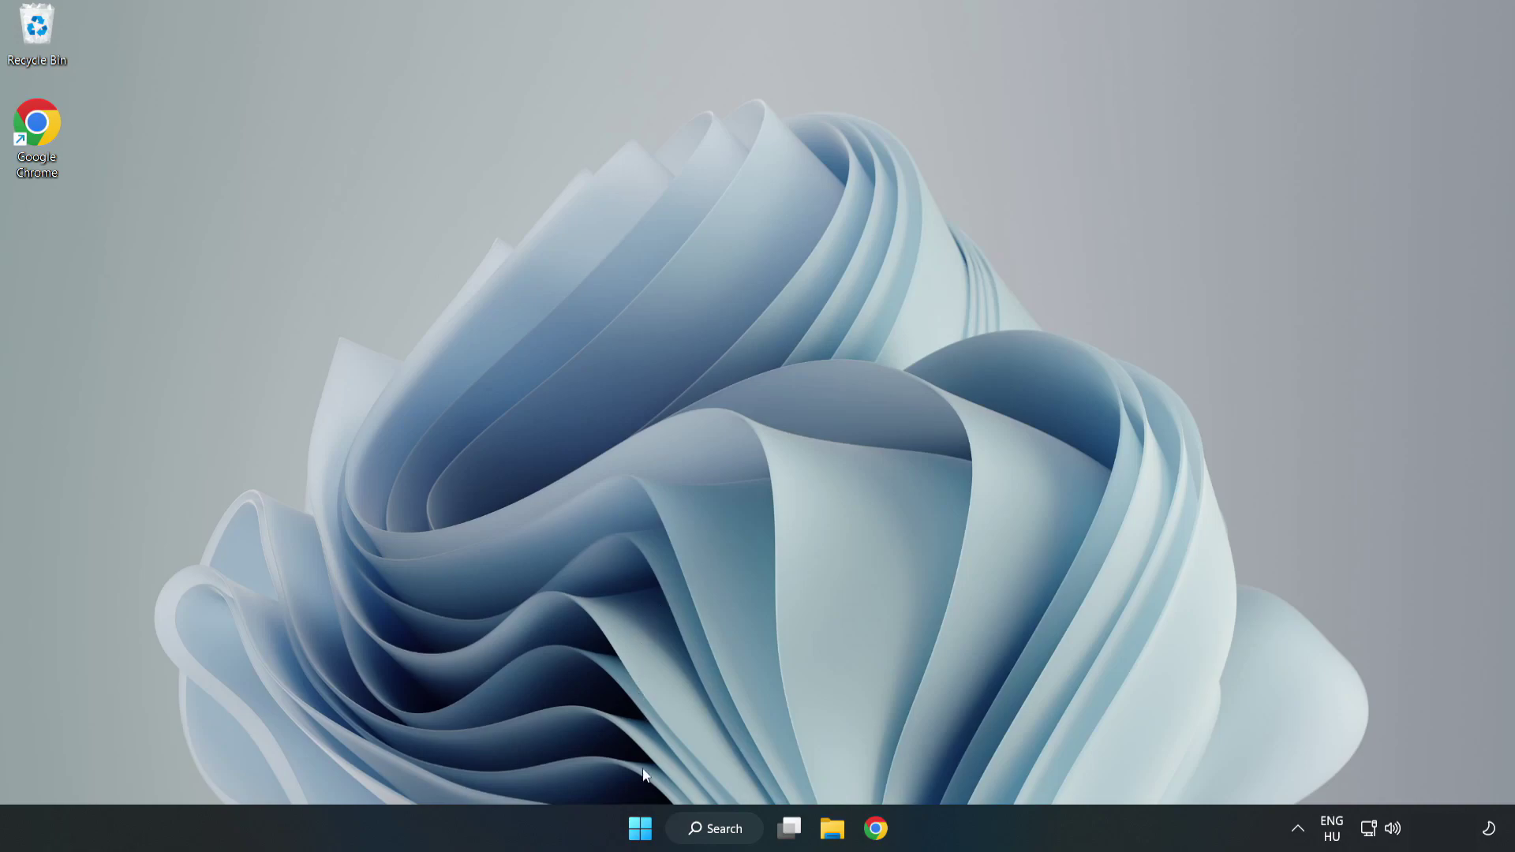
Step: Right-click the Start button to show the Win+X system tools menu
{"action": "right_click", "coordinate": [642, 833]}
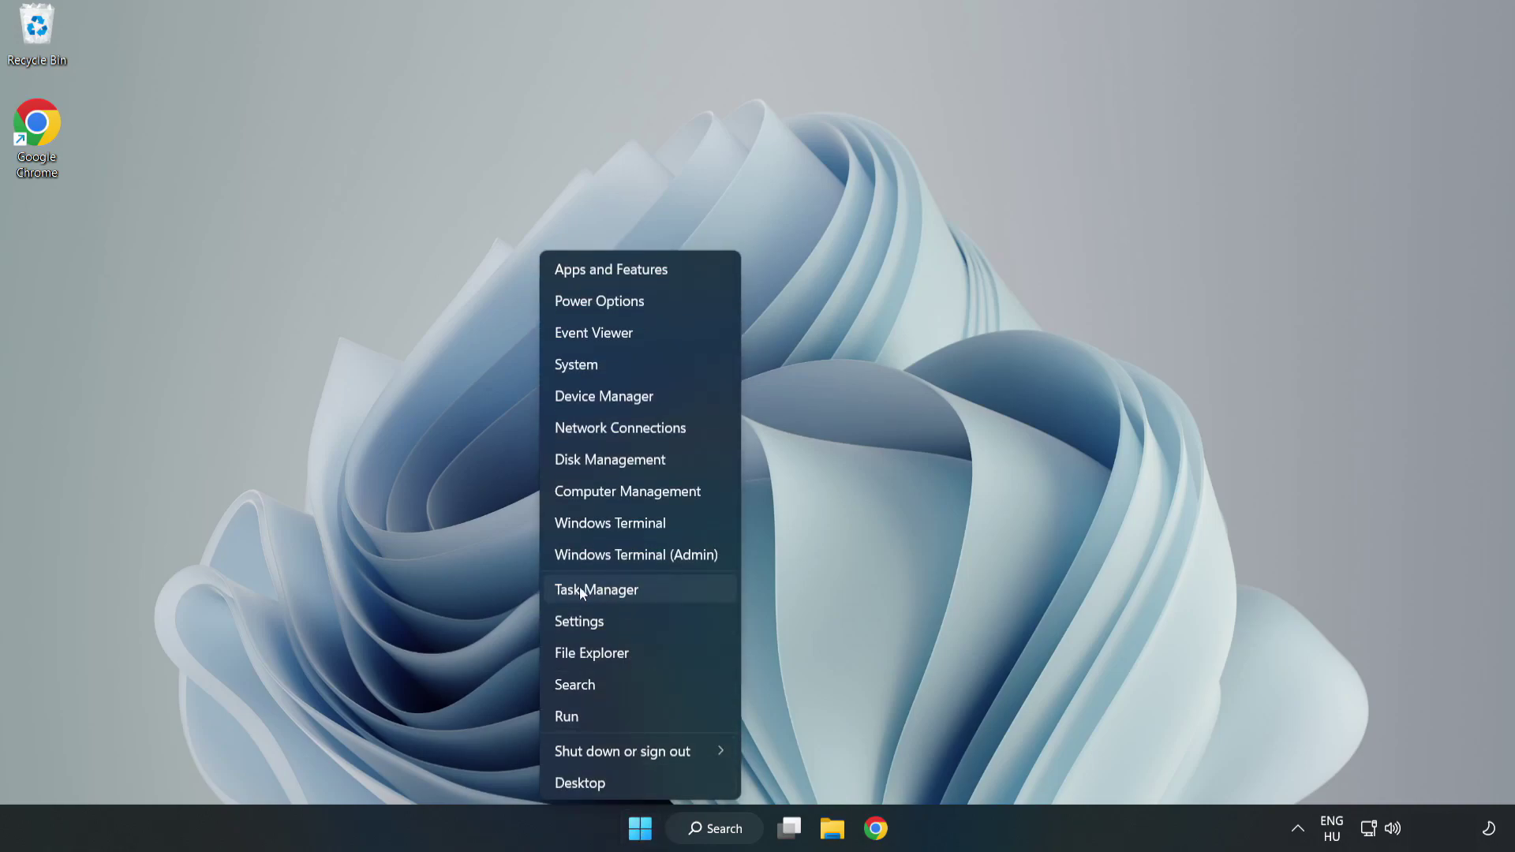
Step: Disable Cortana, Edge, Teams and Phone Link in Task Manager's Startup list, then close Task Manager
{"action": "left_click", "coordinate": [637, 589]}
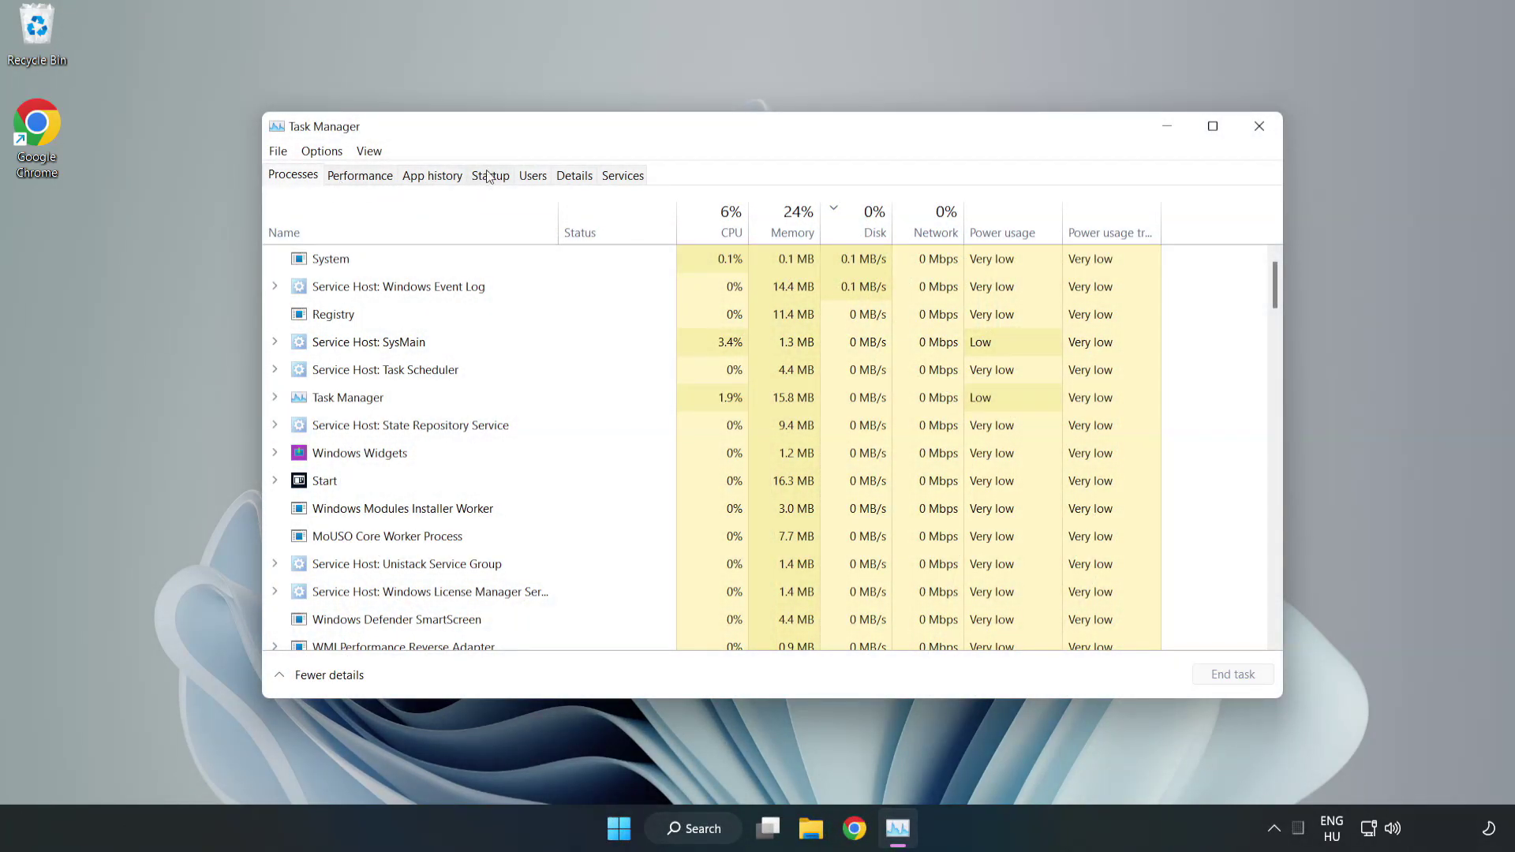
{"action": "left_click", "coordinate": [493, 180]}
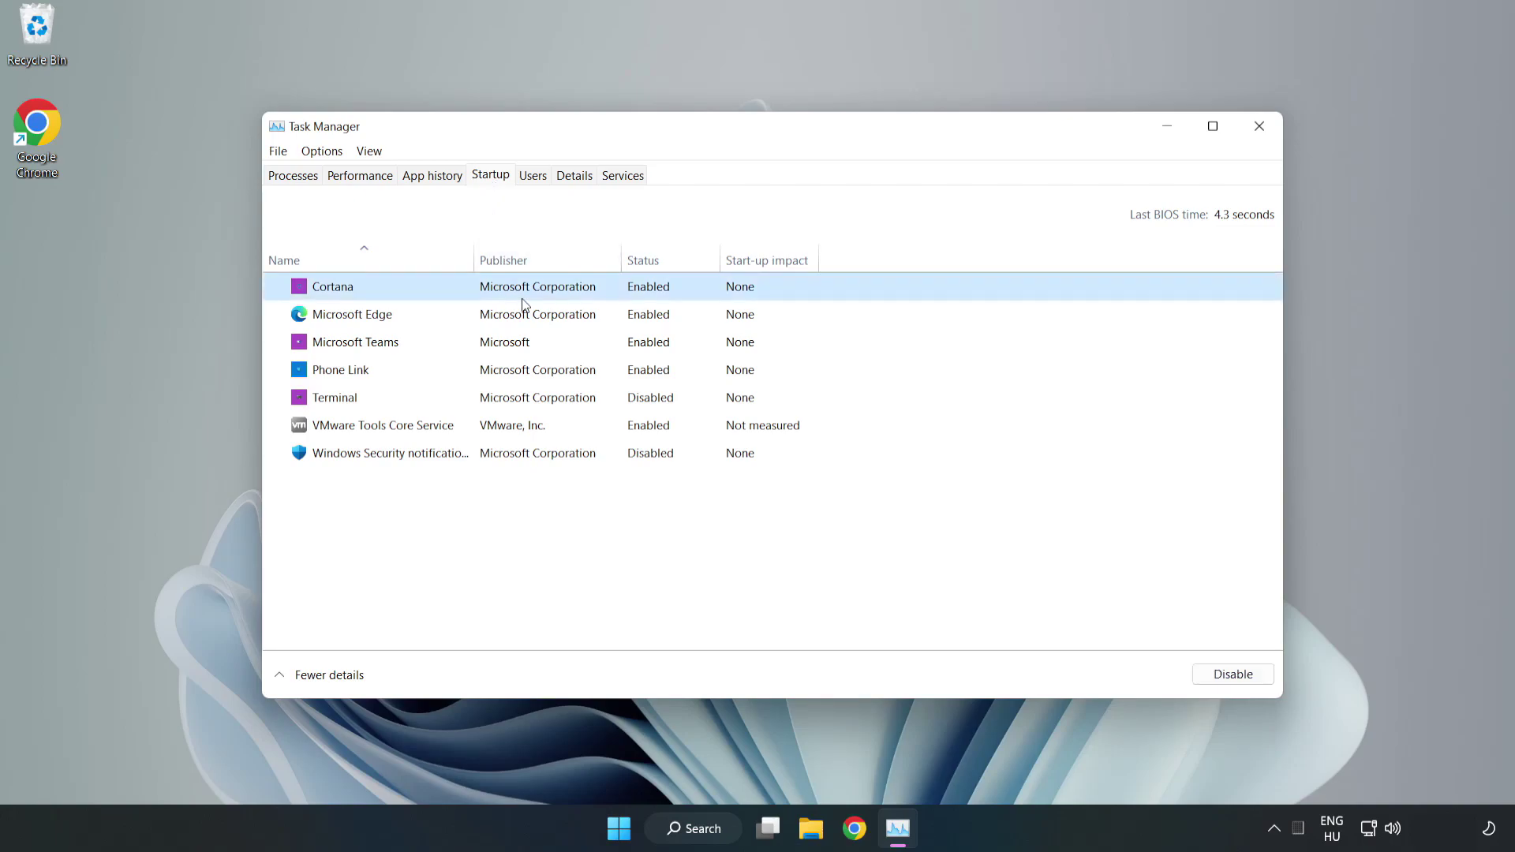
{"action": "left_click", "coordinate": [1233, 673]}
{"action": "left_click", "coordinate": [655, 314]}
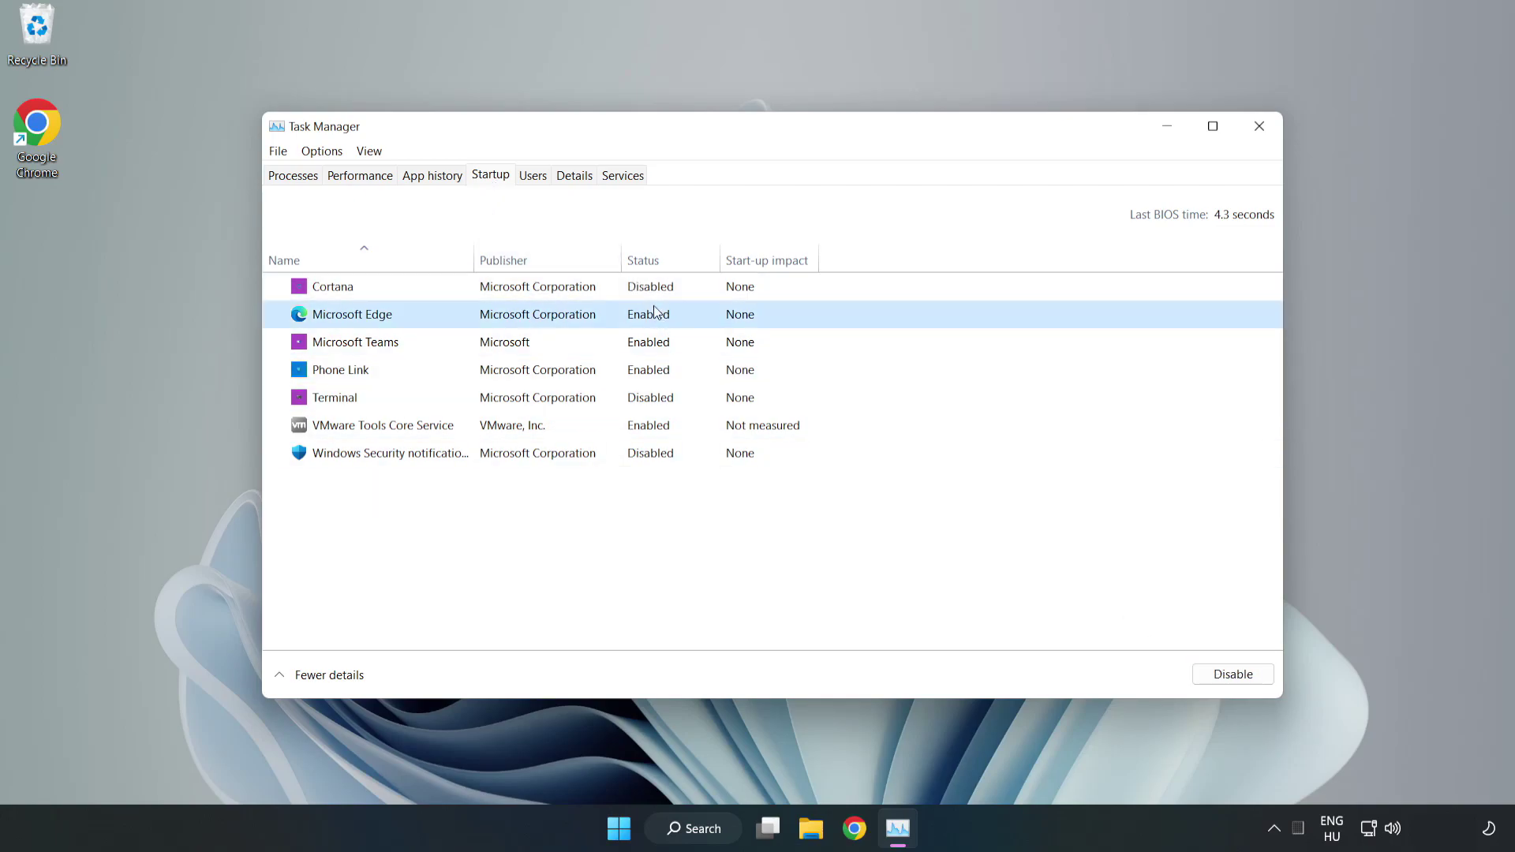
{"action": "left_click", "coordinate": [1232, 674]}
{"action": "left_click", "coordinate": [510, 342]}
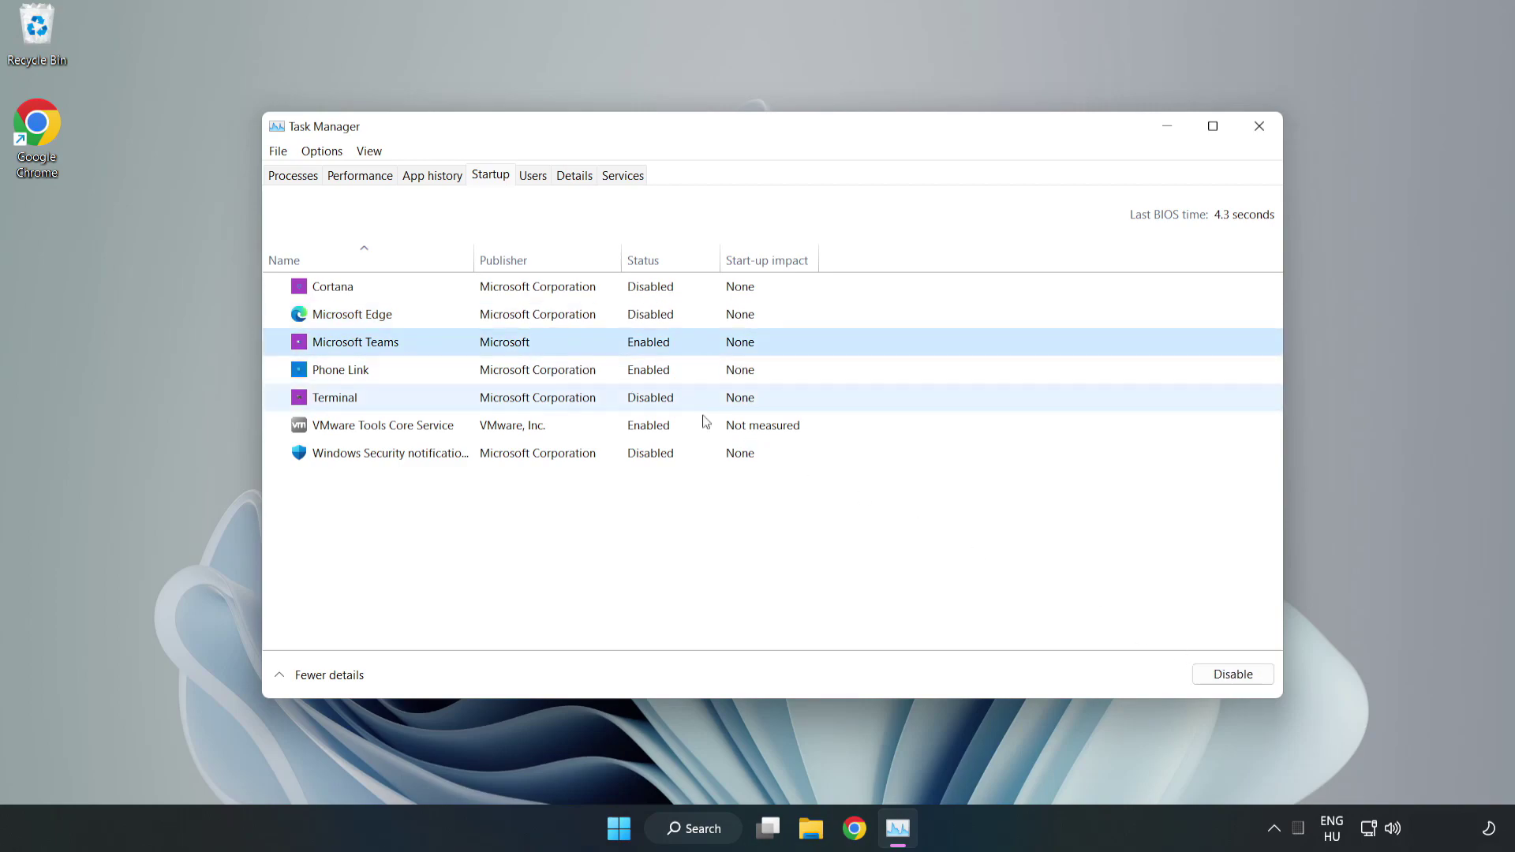
{"action": "left_click", "coordinate": [1233, 673]}
{"action": "left_click", "coordinate": [506, 371]}
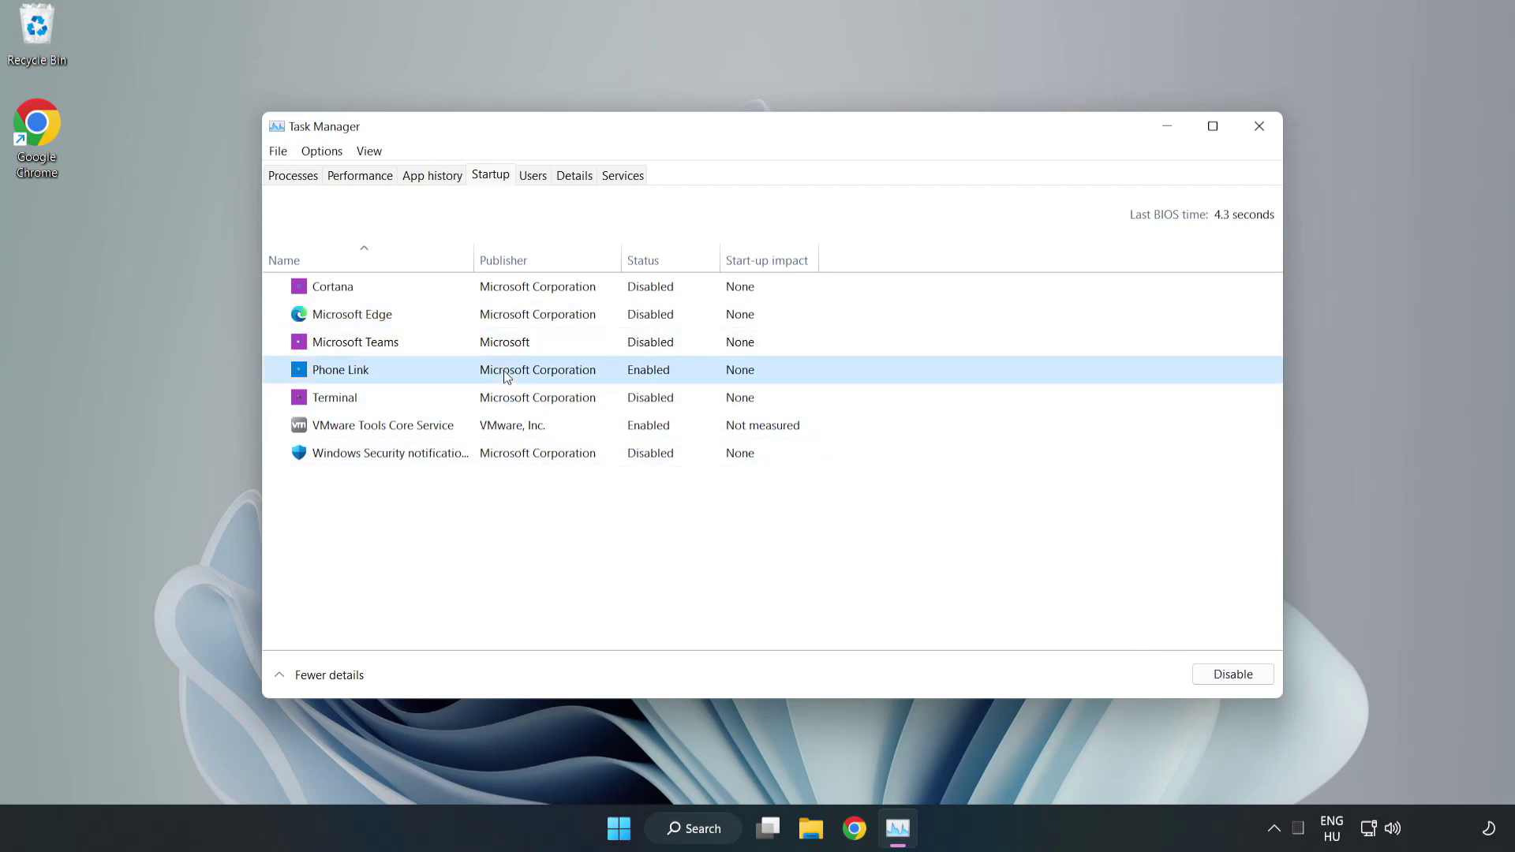
{"action": "left_click", "coordinate": [1232, 674]}
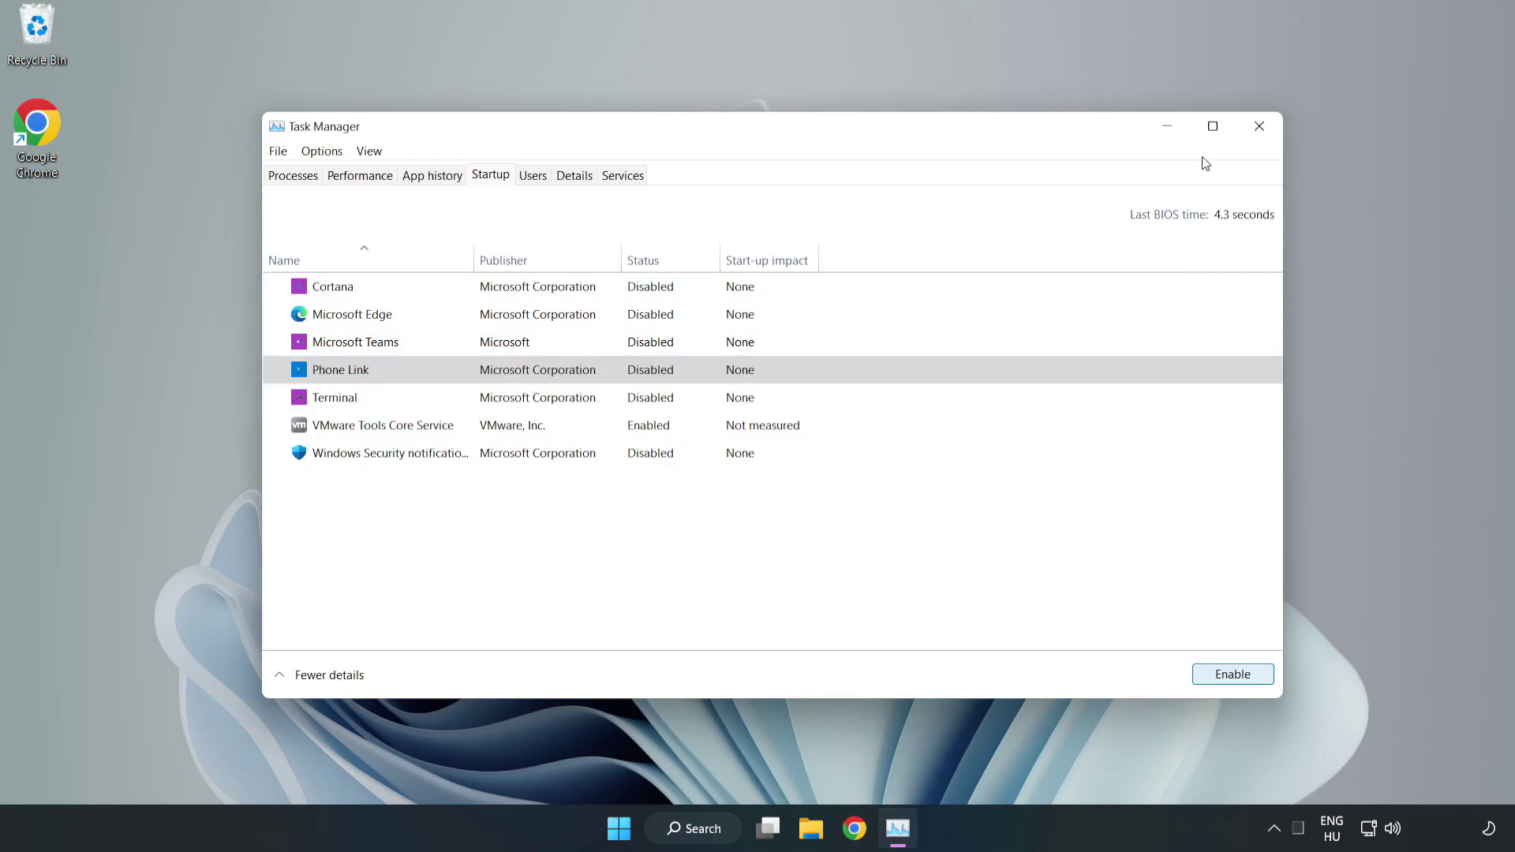
{"action": "left_click", "coordinate": [1261, 127]}
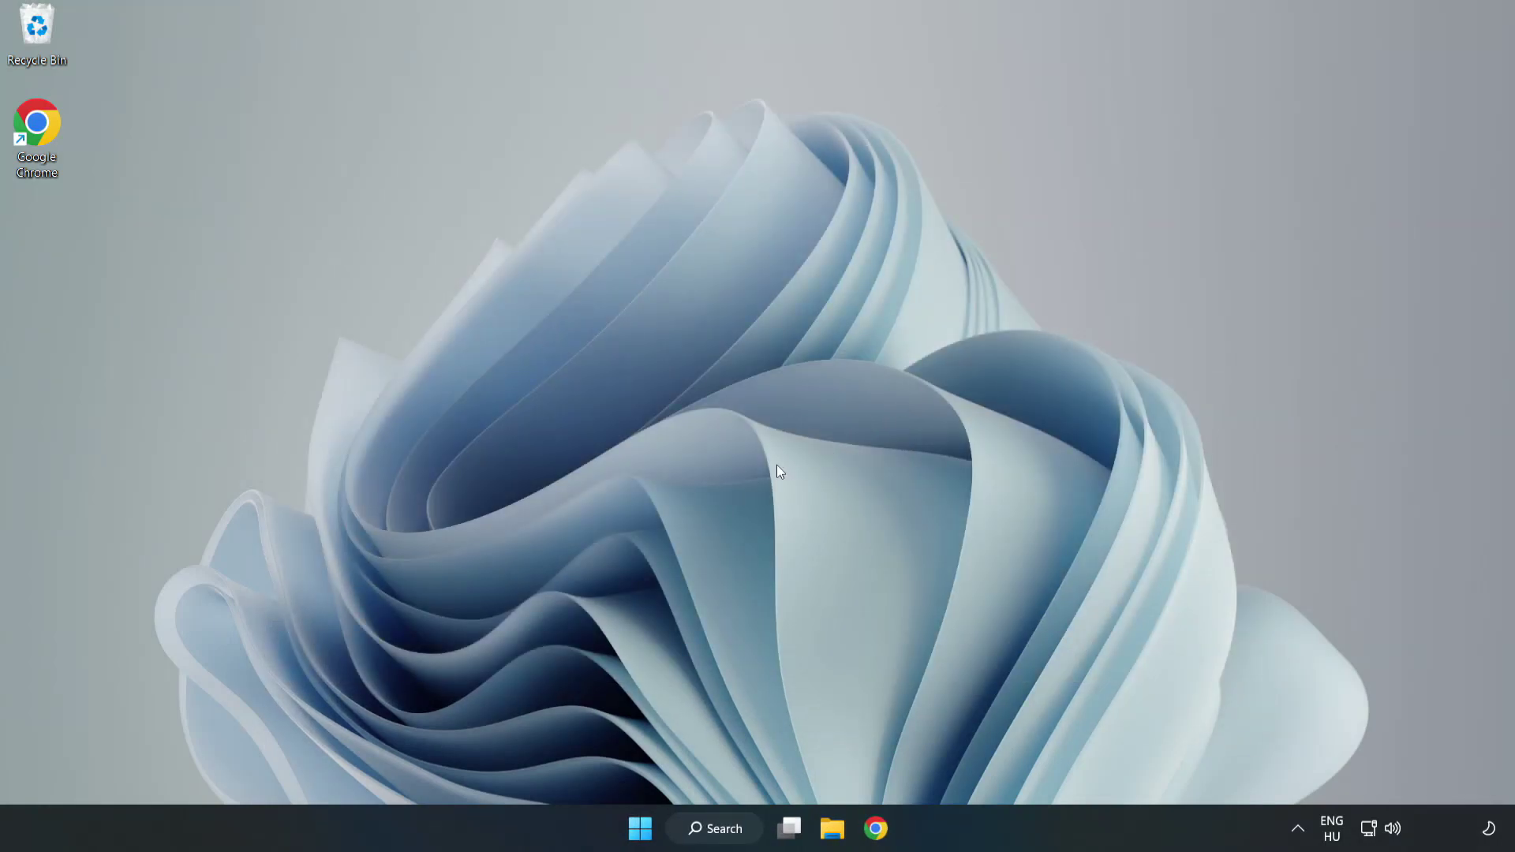
Step: Search for 'cmd' and bring up the Command Prompt result's launch options
{"action": "left_click", "coordinate": [722, 828]}
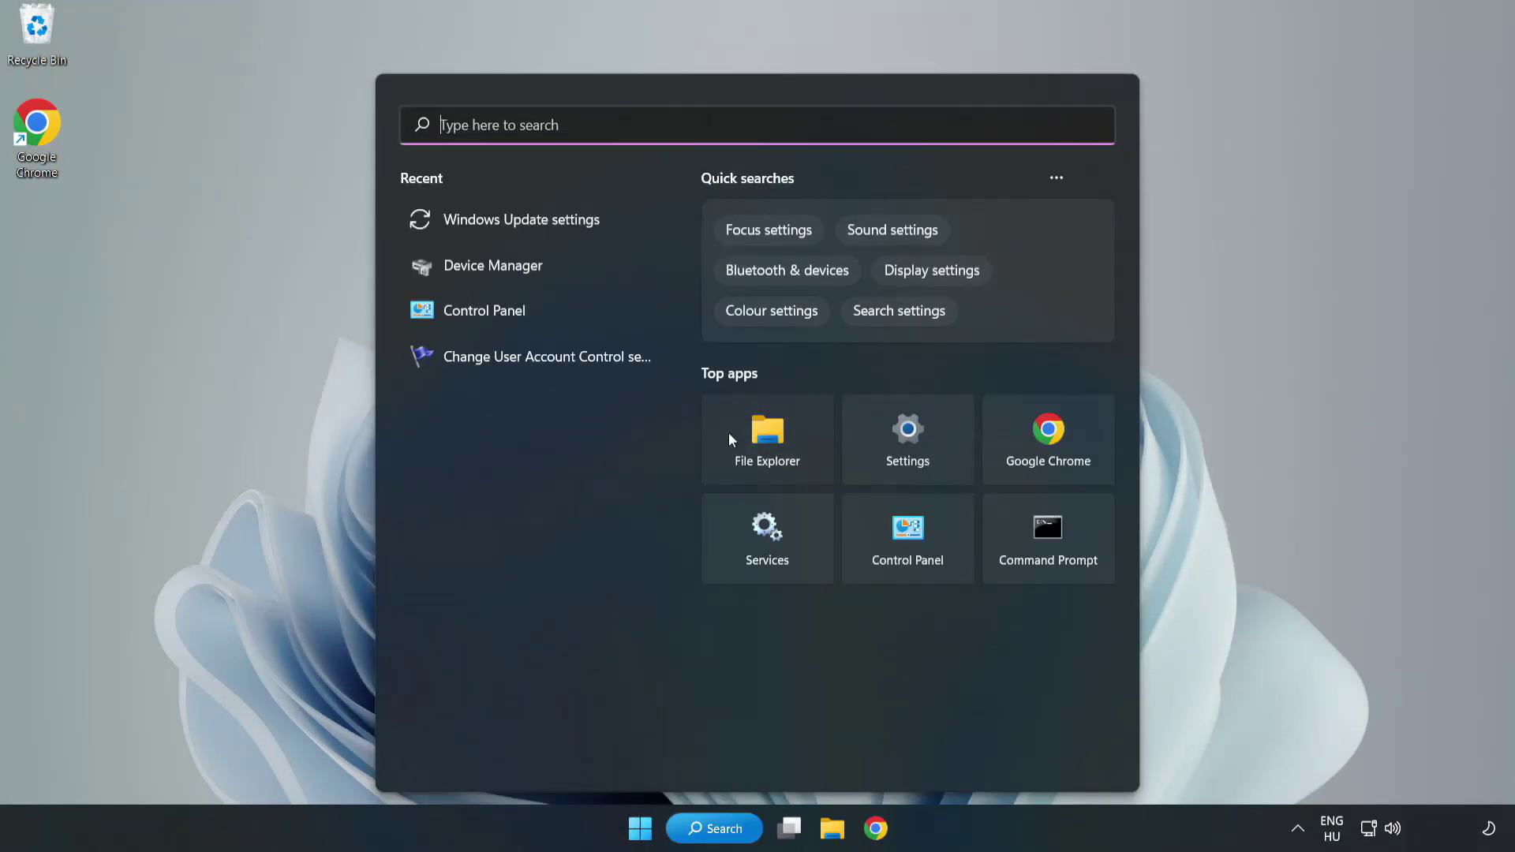
{"action": "type", "text": "cmd"}
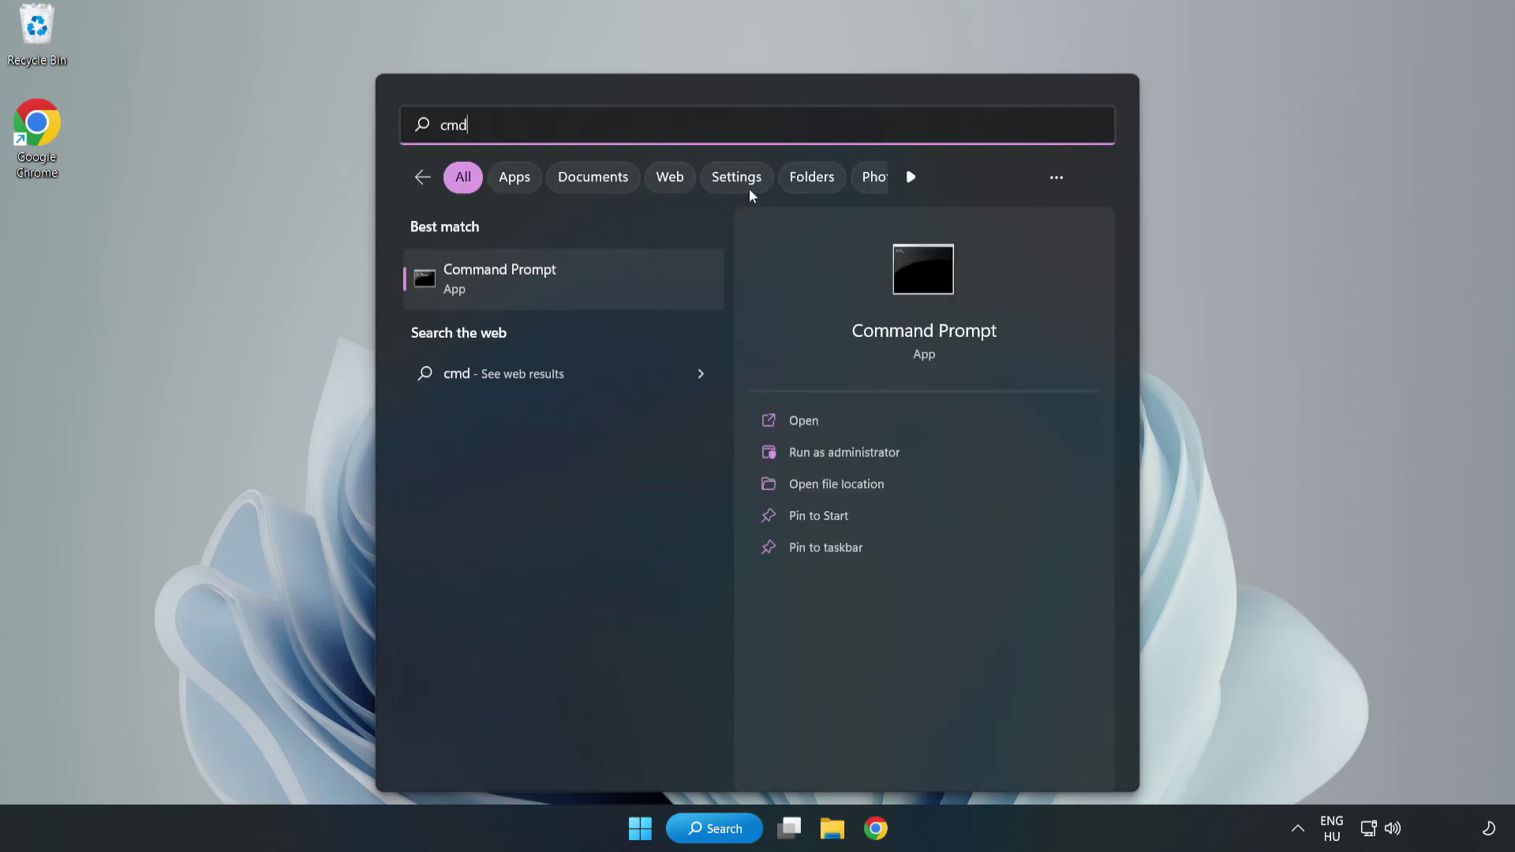
{"action": "right_click", "coordinate": [595, 286]}
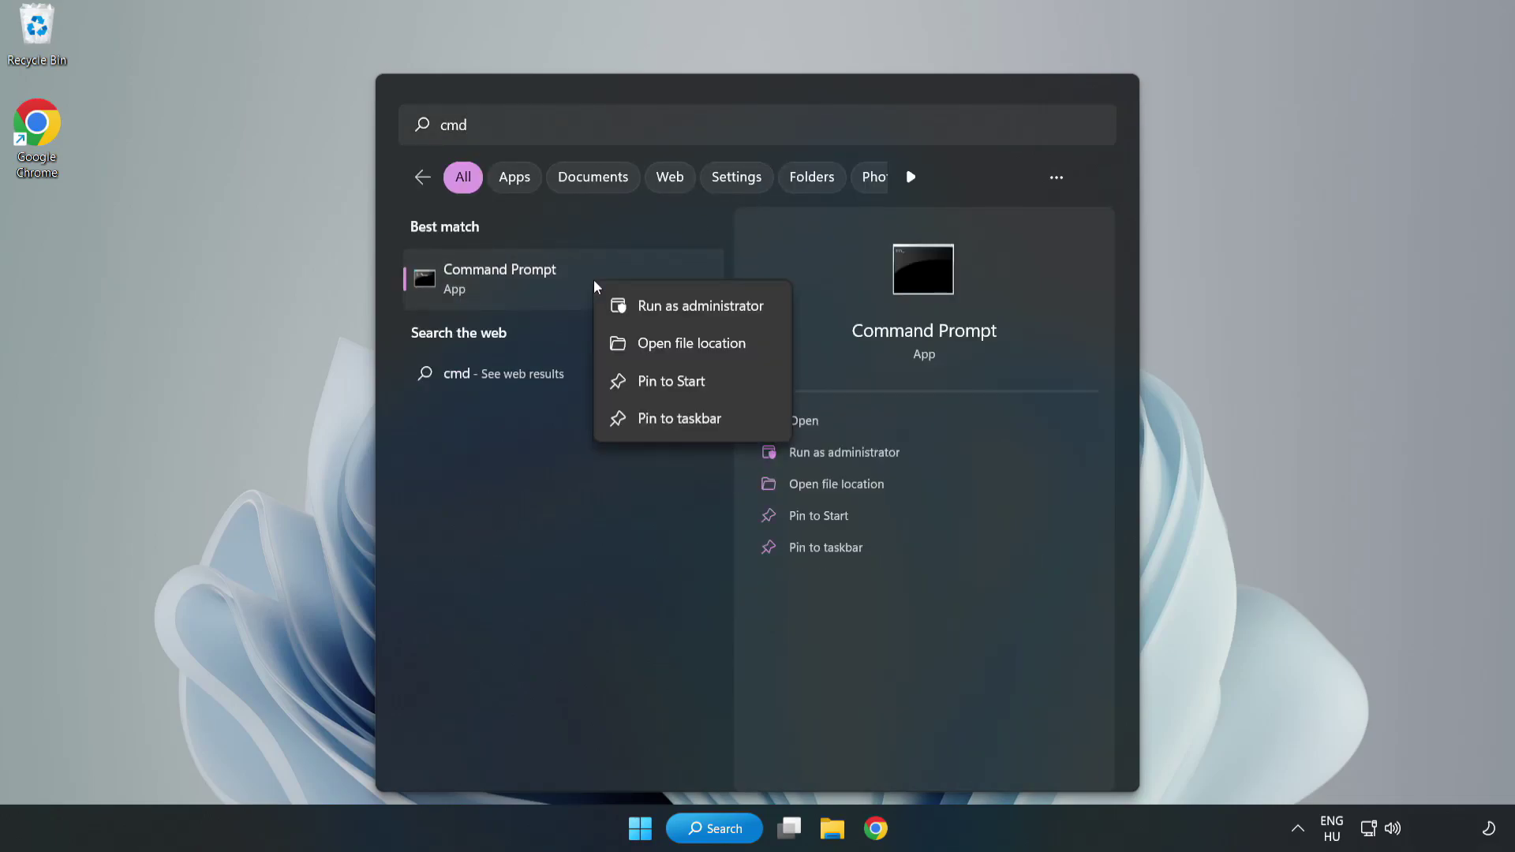
Step: Run sfc /scannow in an admin Command Prompt, then close the console once it finishes
{"action": "left_click", "coordinate": [655, 309]}
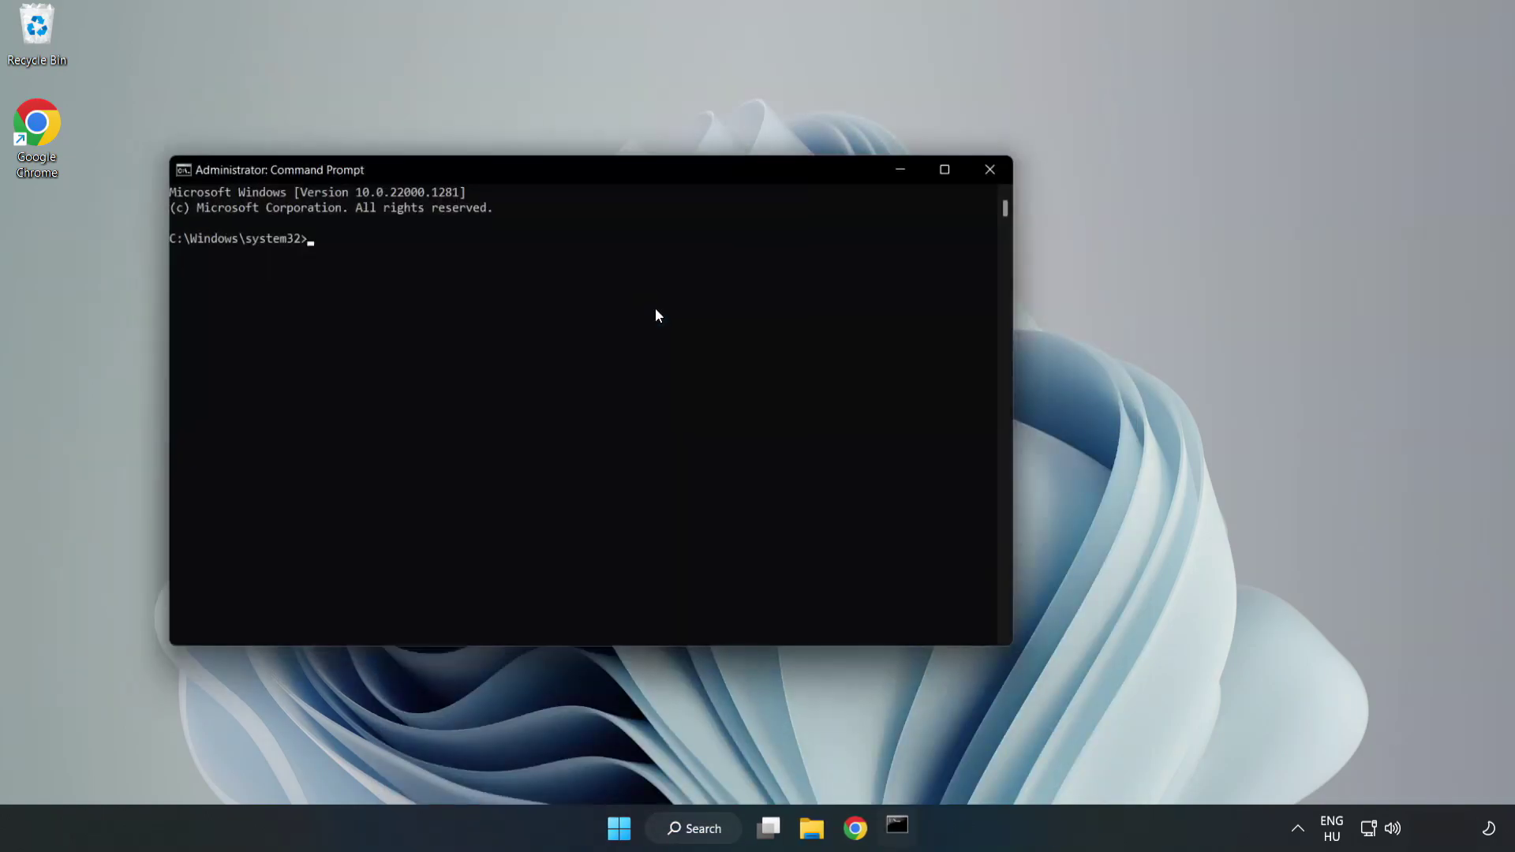
{"action": "left_click_drag", "start_coordinate": [602, 168], "coordinate": [771, 172]}
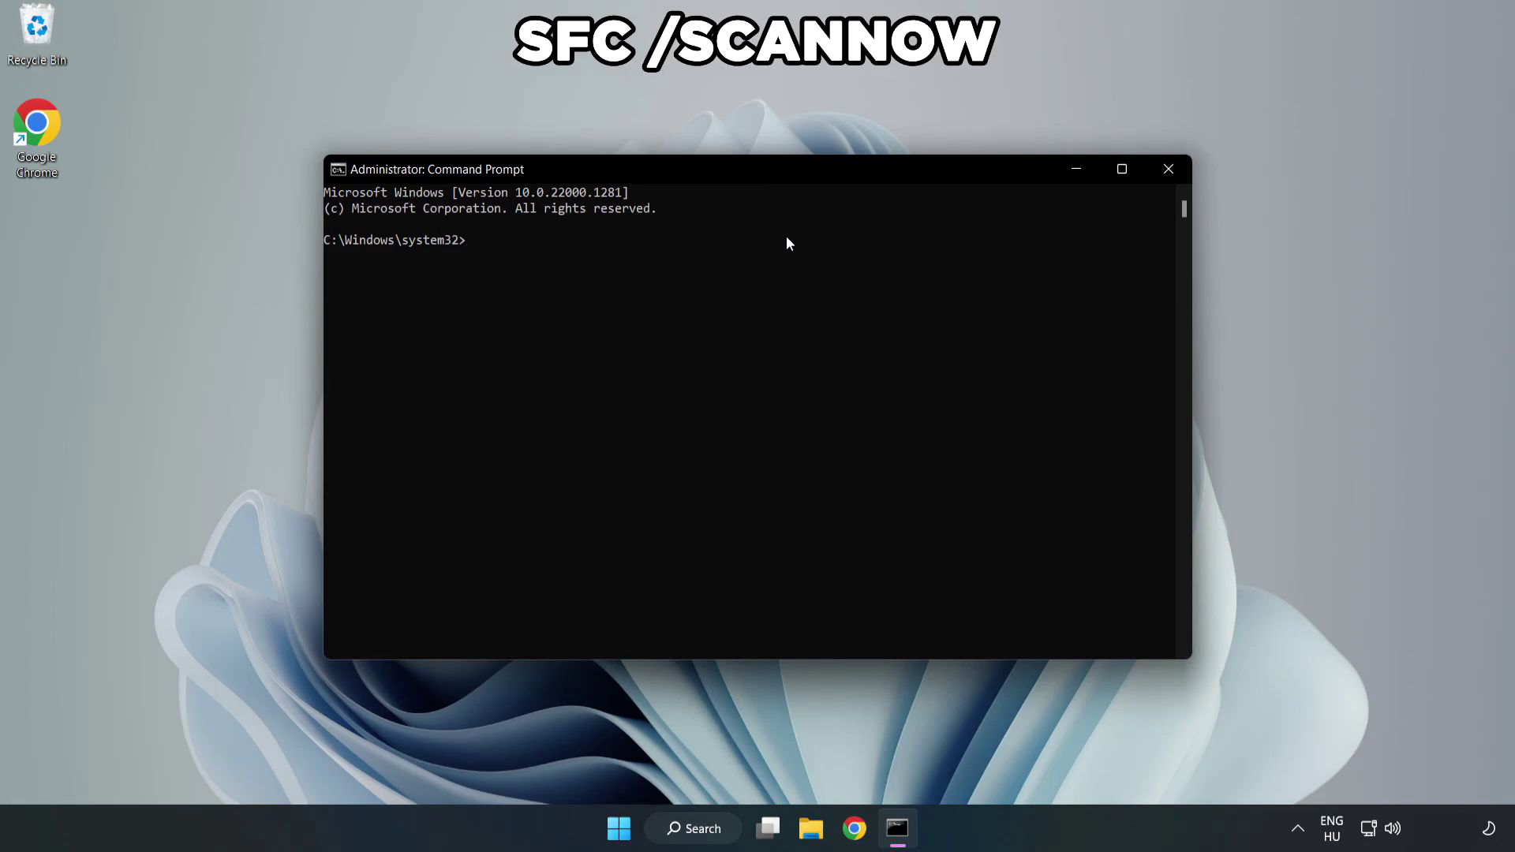
{"action": "type", "text": "sfc /"}
{"action": "type", "text": "scannow"}
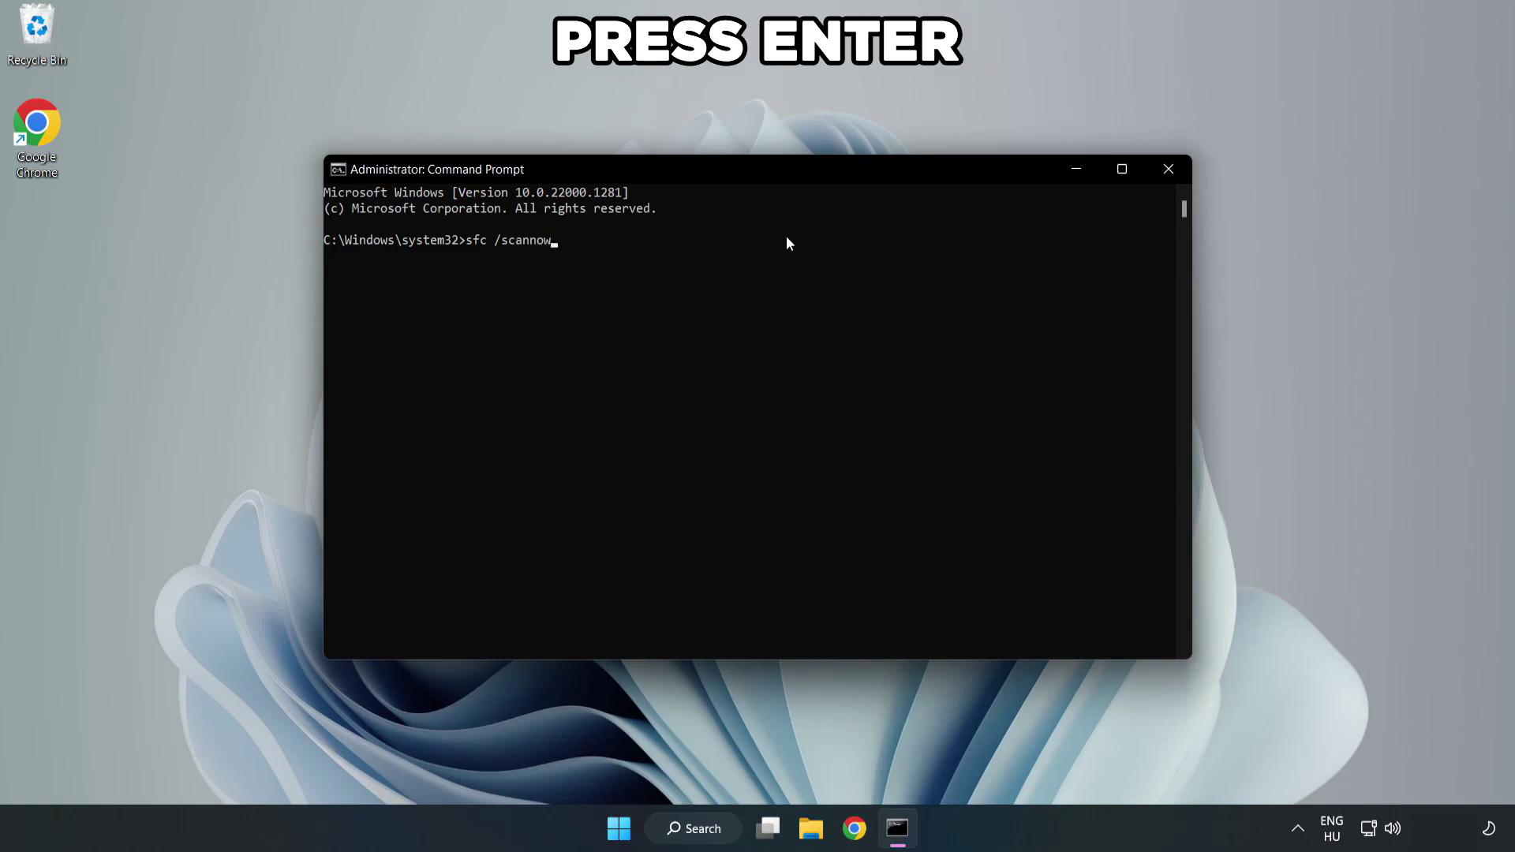
{"action": "key", "text": "Return"}
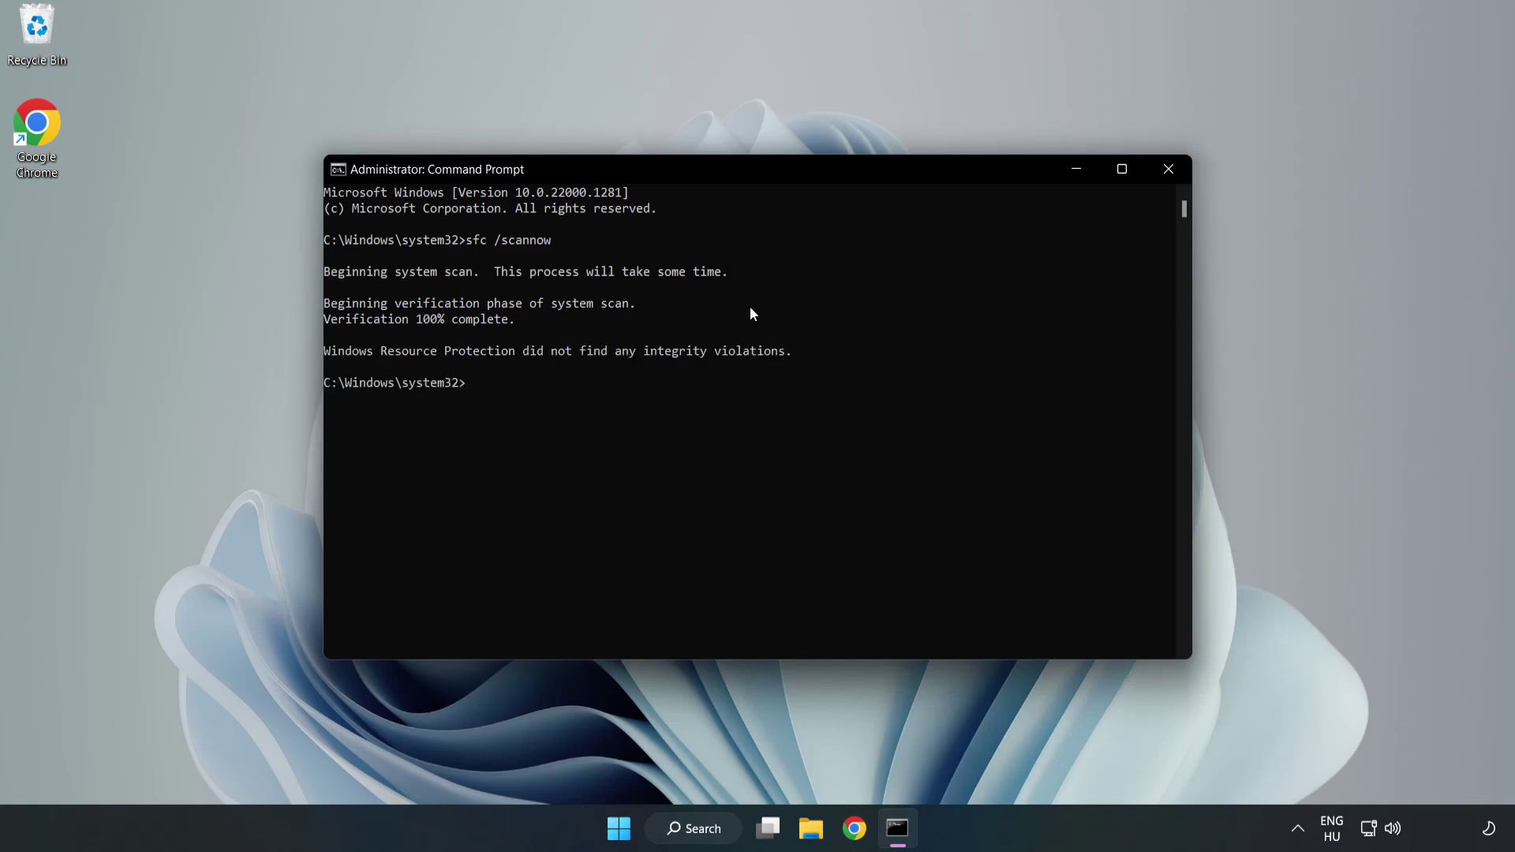
{"action": "left_click", "coordinate": [1165, 173]}
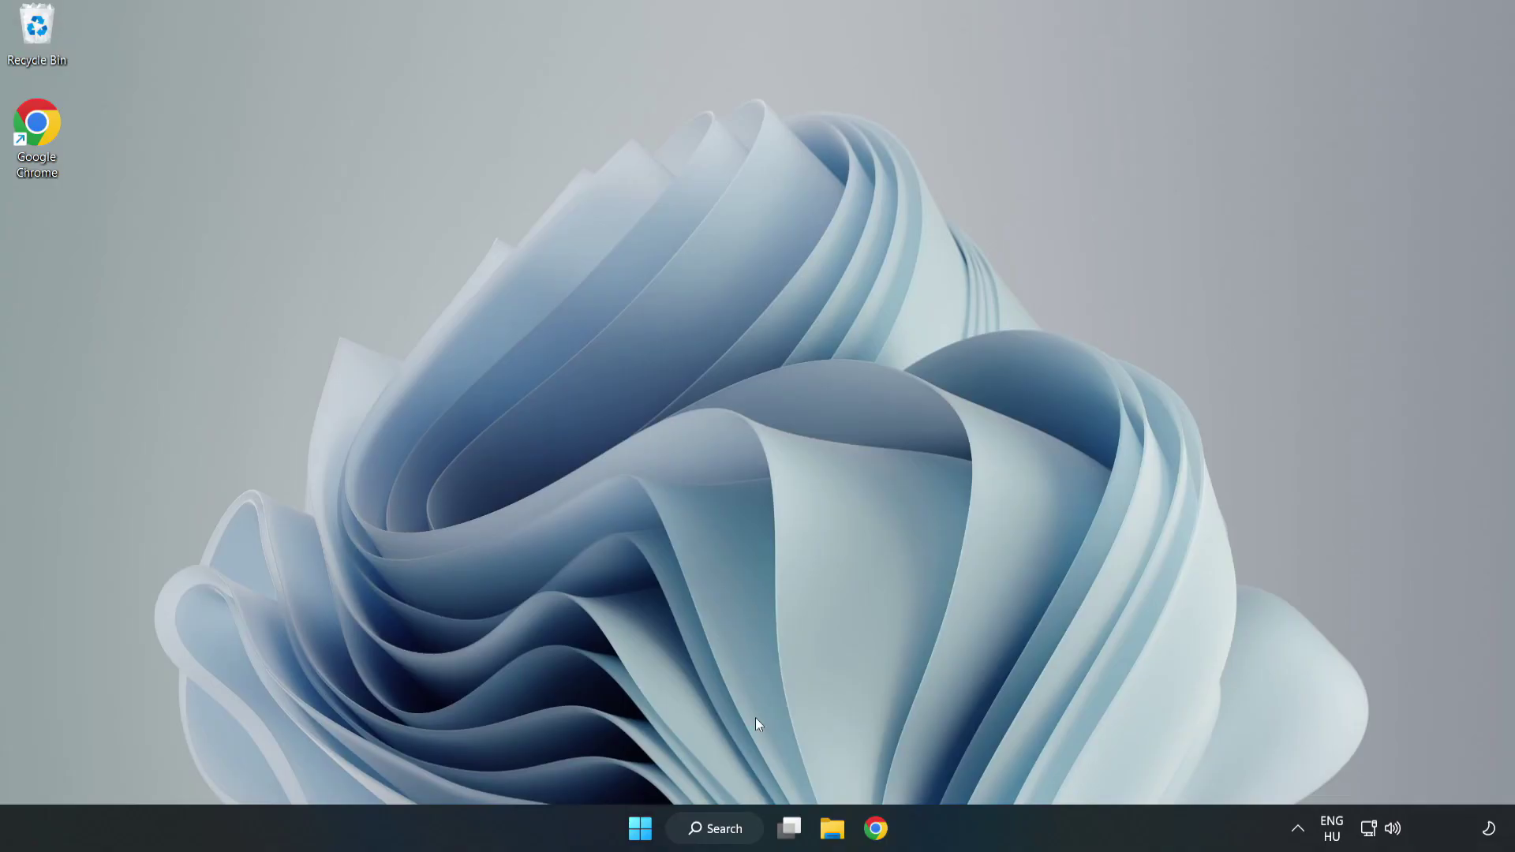
Step: Search for 'security' and open the Windows Security best match
{"action": "left_click", "coordinate": [720, 829]}
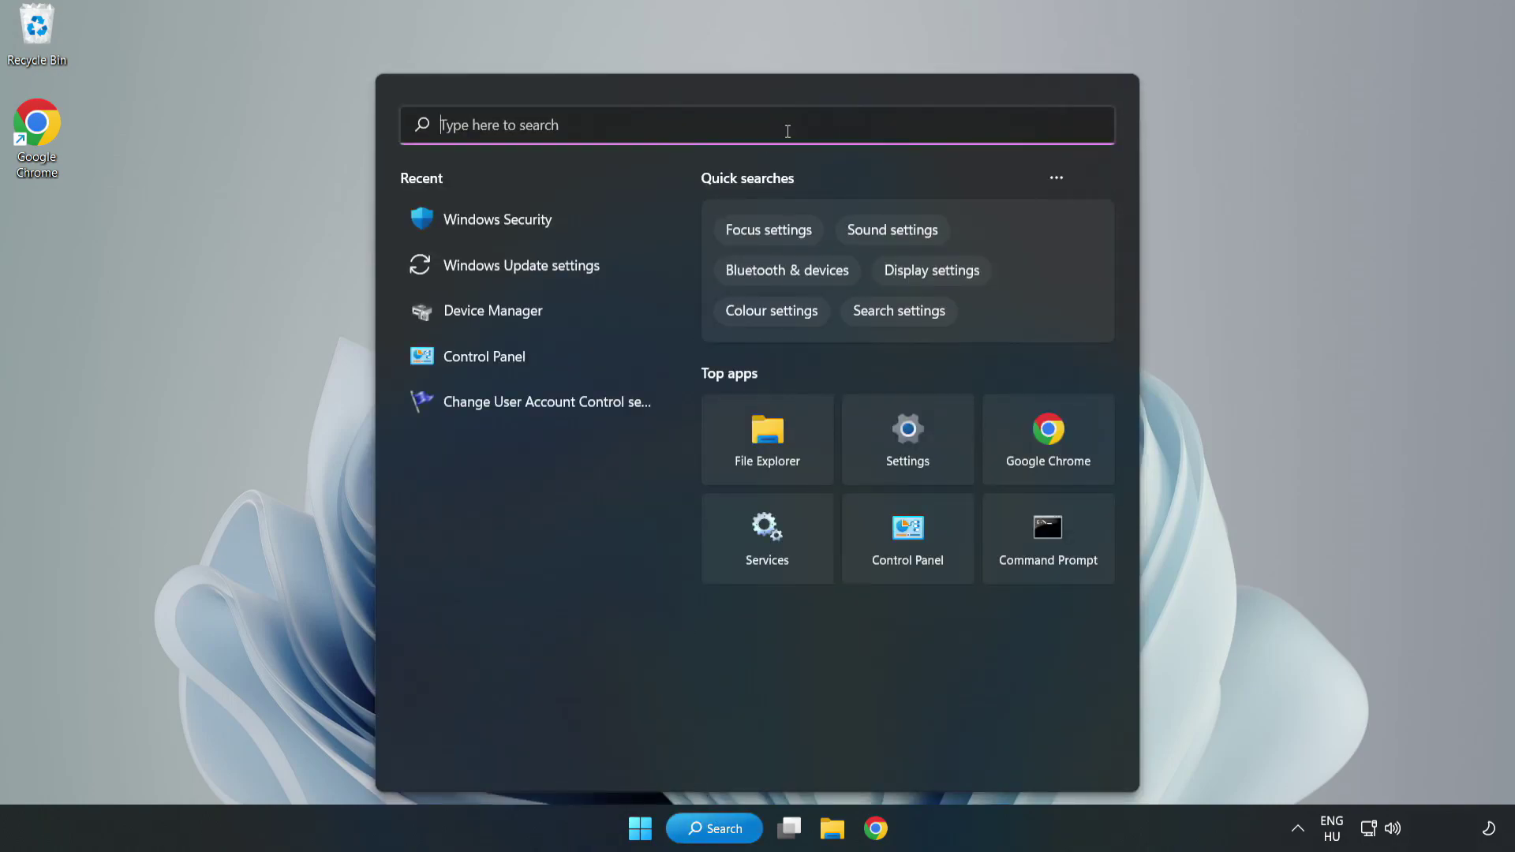
{"action": "type", "text": "secu"}
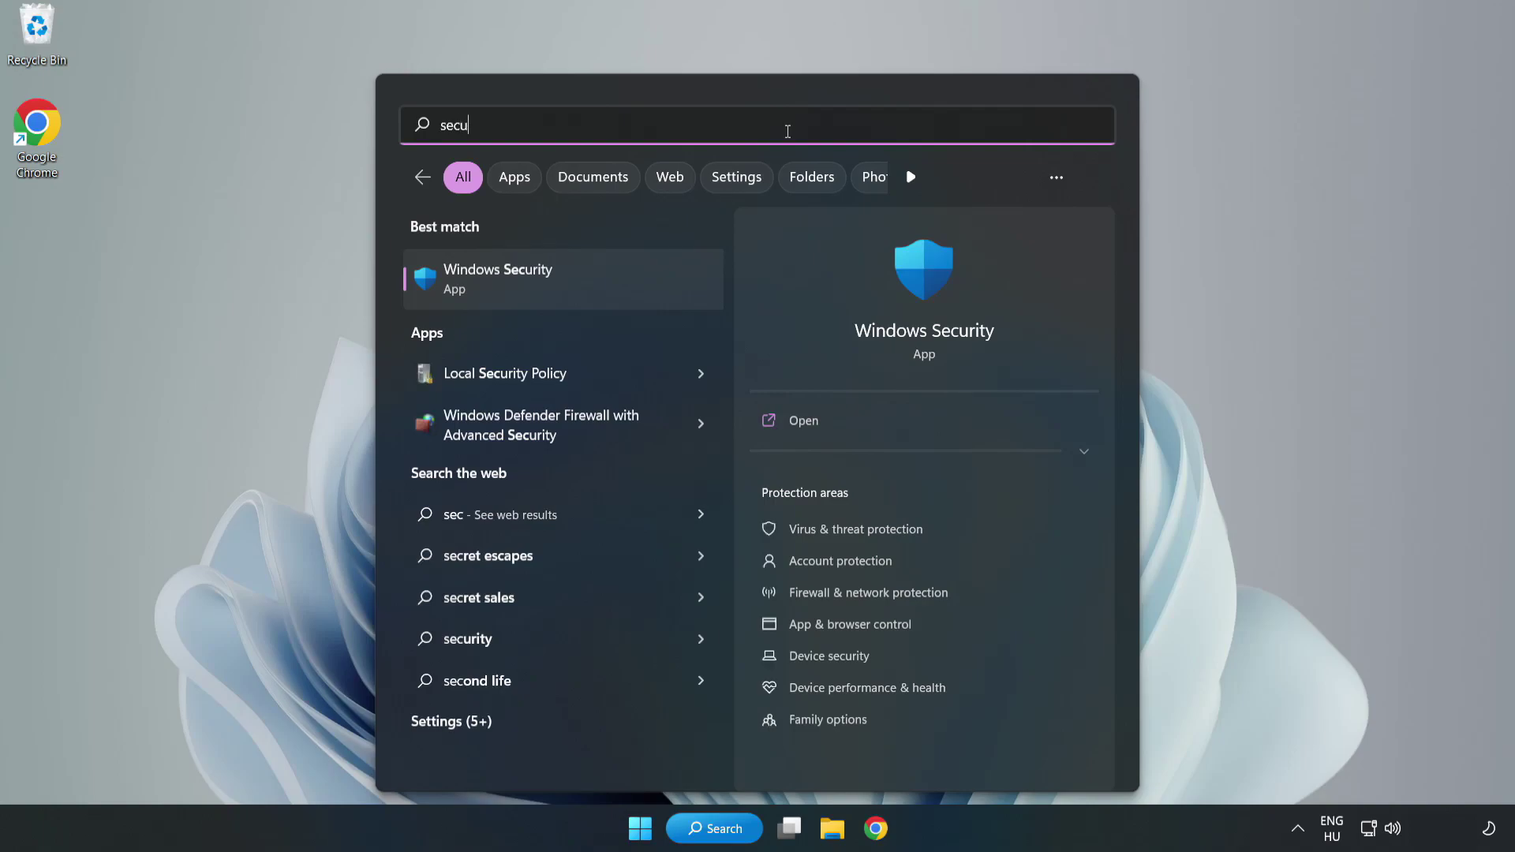
{"action": "type", "text": "rity"}
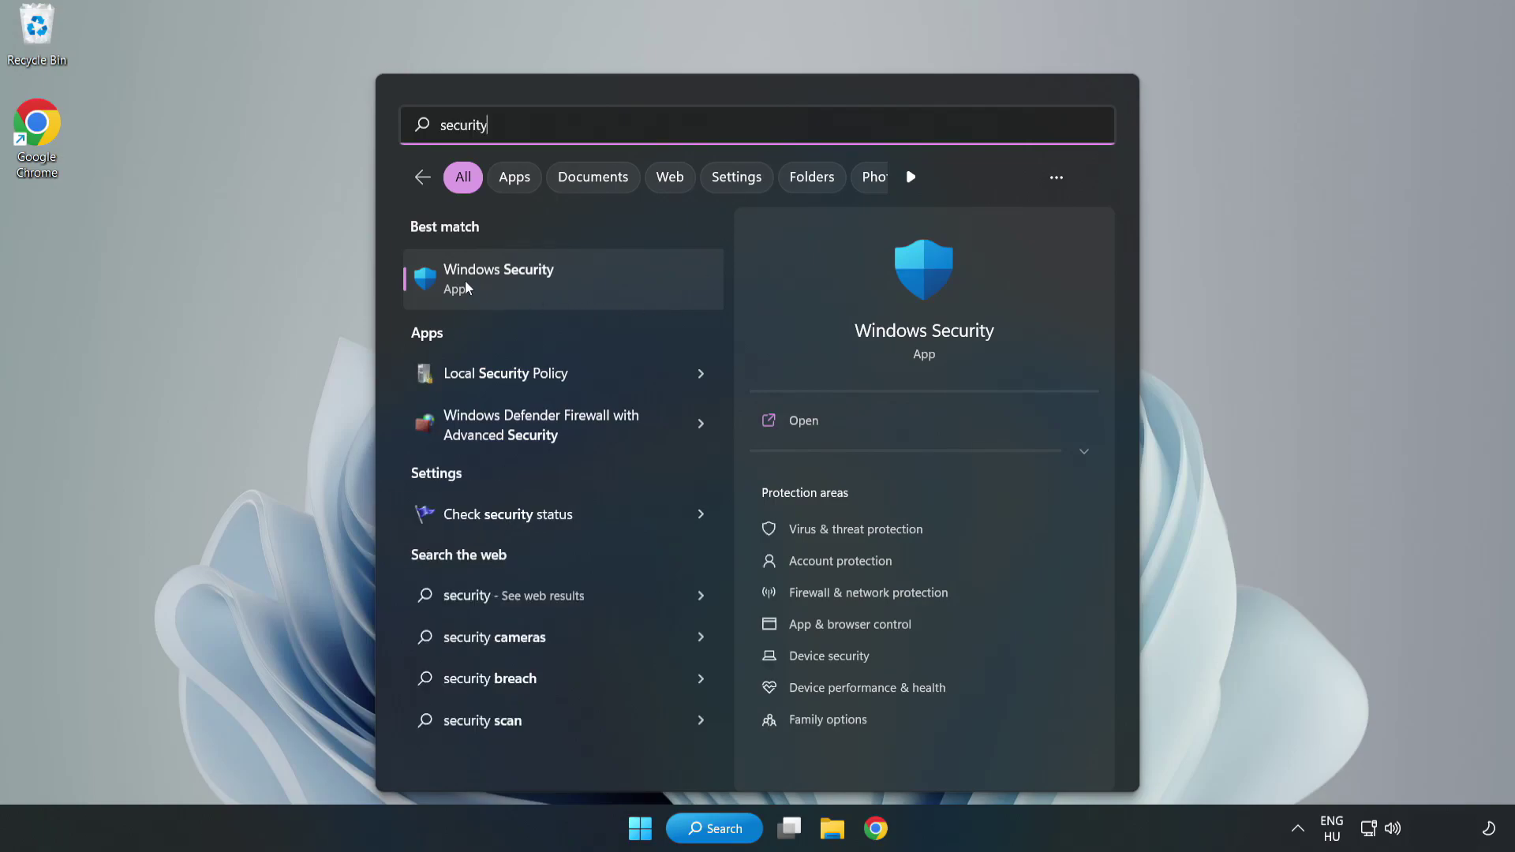
{"action": "left_click", "coordinate": [548, 287]}
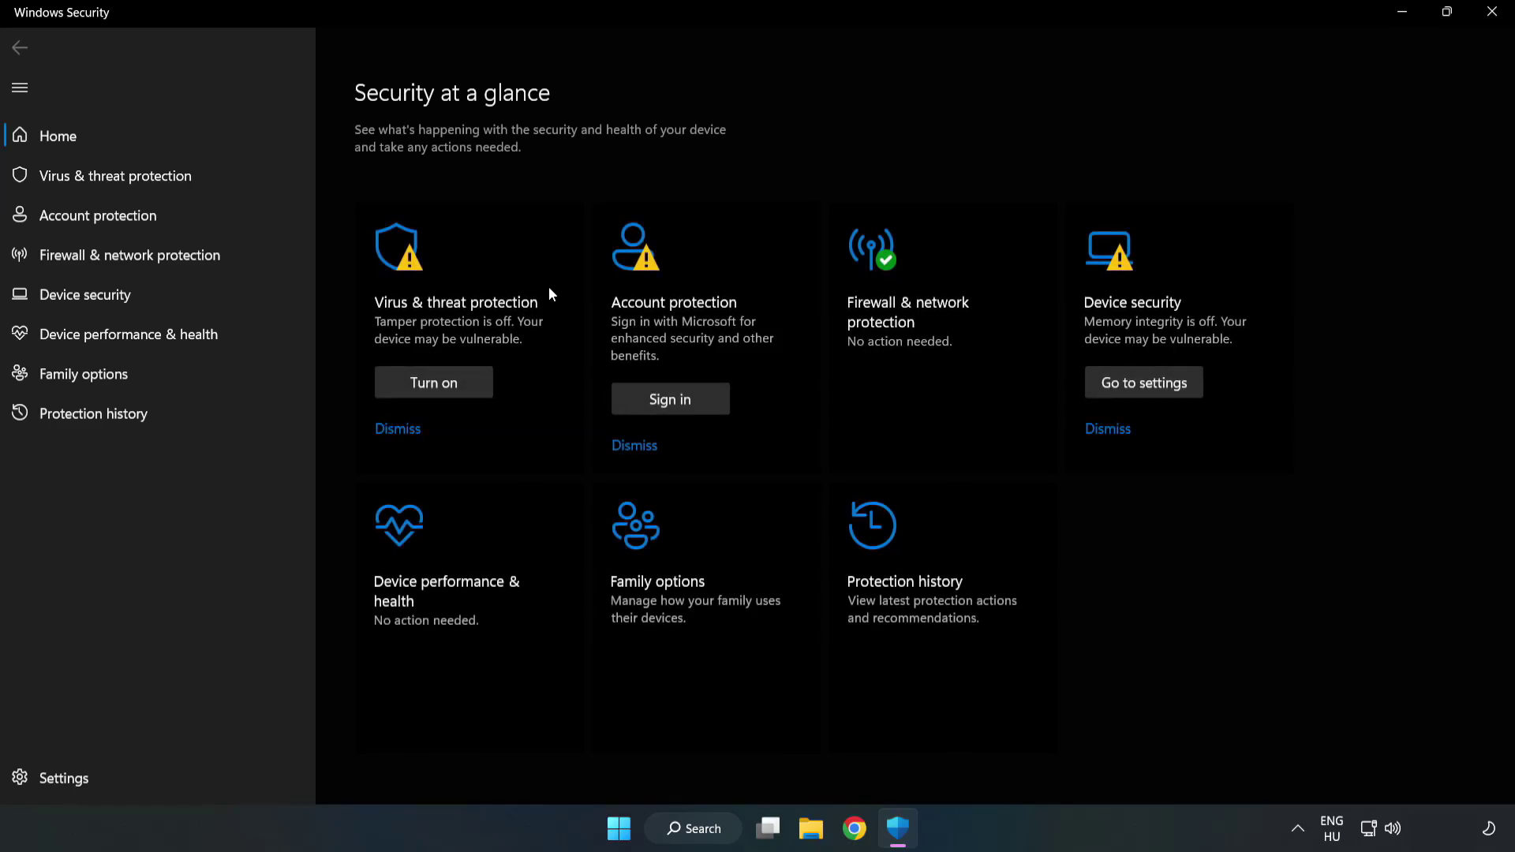
Step: Go through Virus & threat protection settings to the Add or remove exclusions page
{"action": "left_click", "coordinate": [98, 181]}
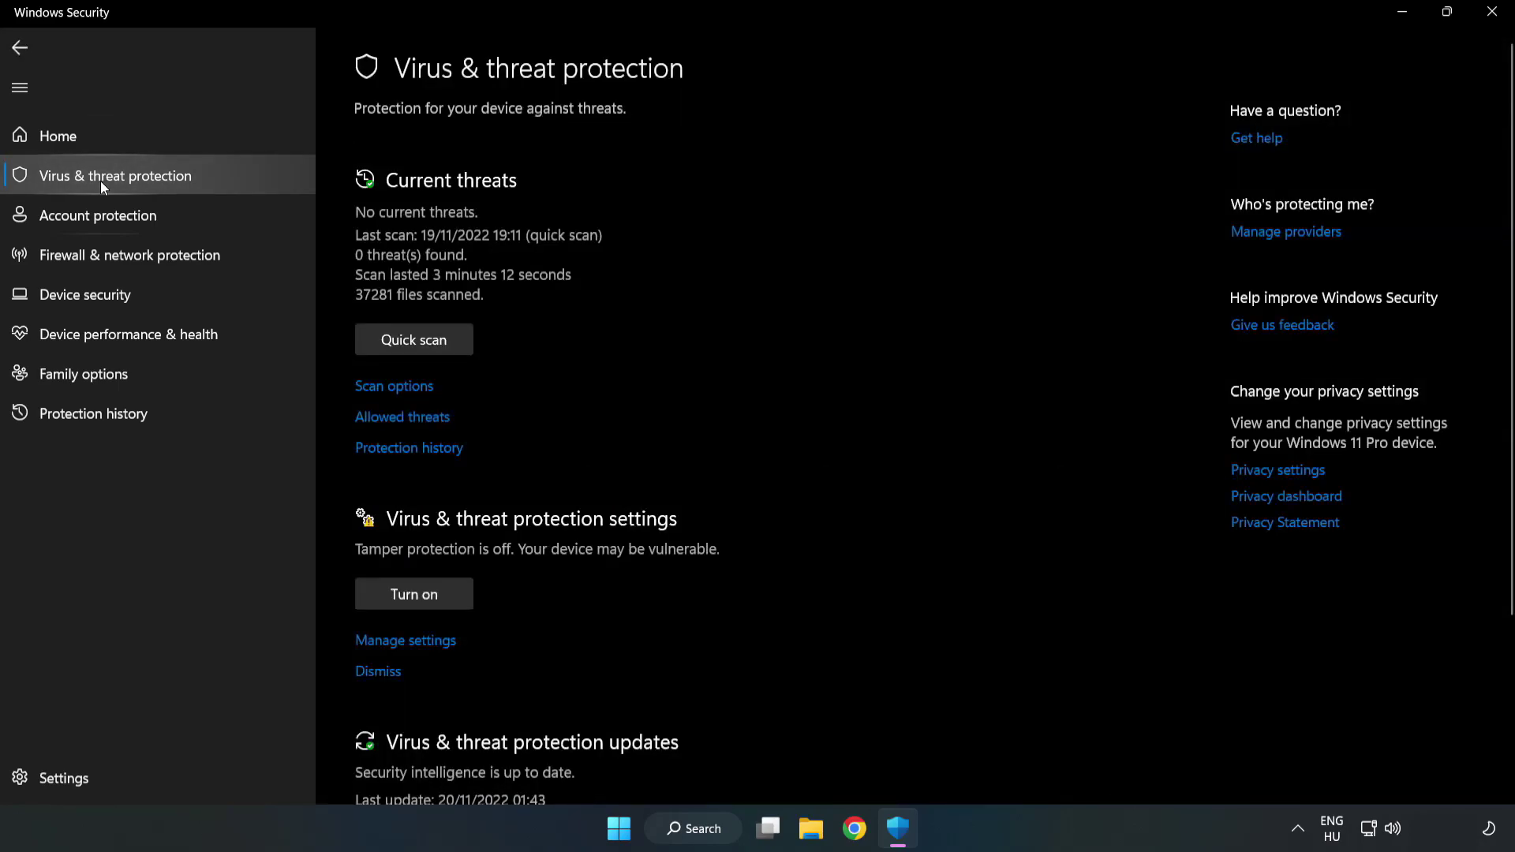
{"action": "scroll", "coordinate": [789, 304], "scroll_direction": "down", "scroll_amount": 3}
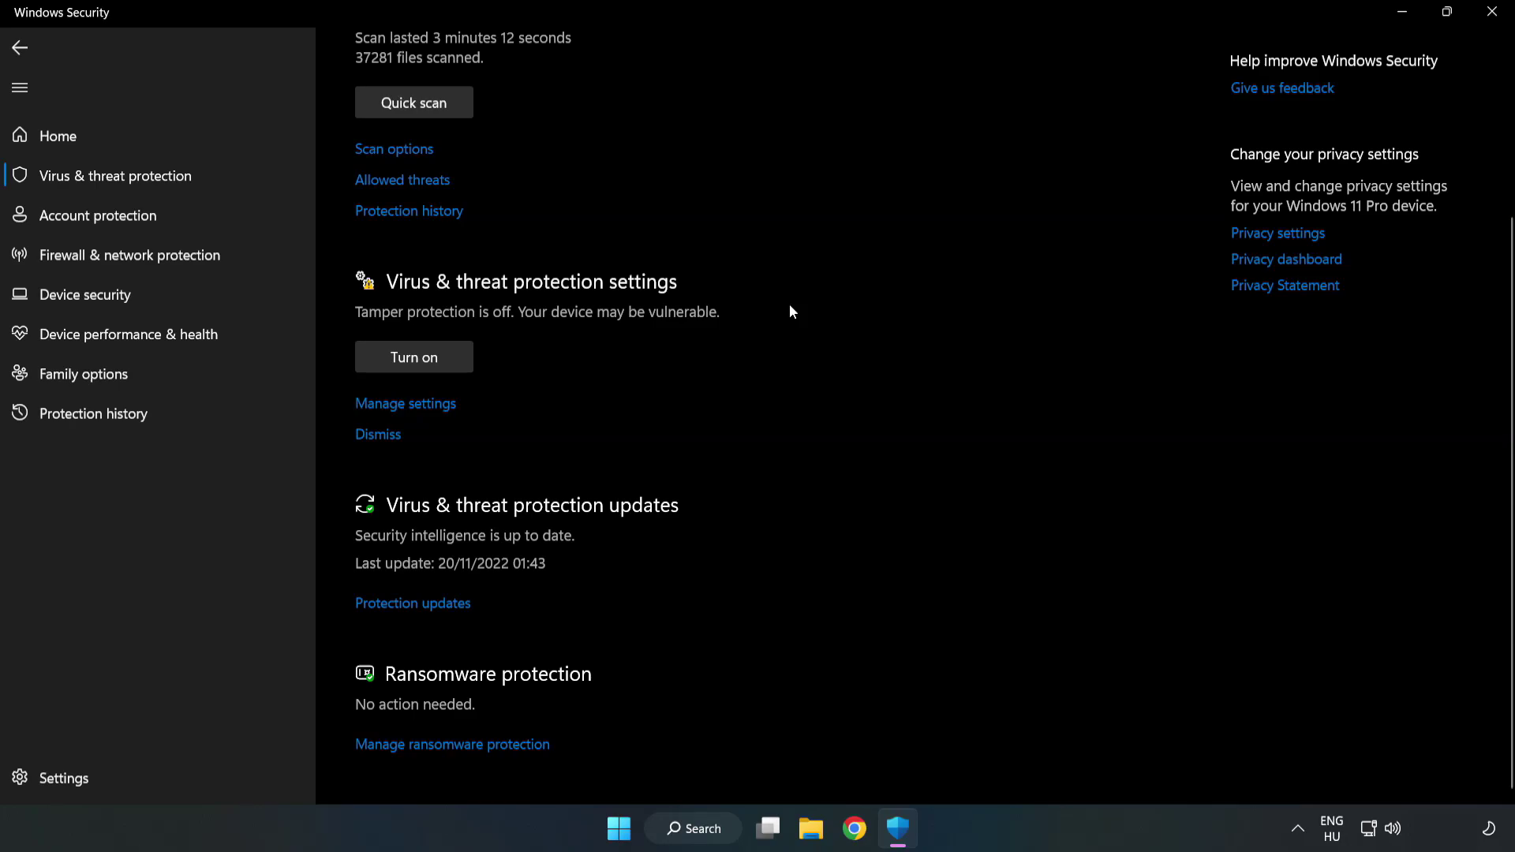
{"action": "left_click", "coordinate": [414, 405]}
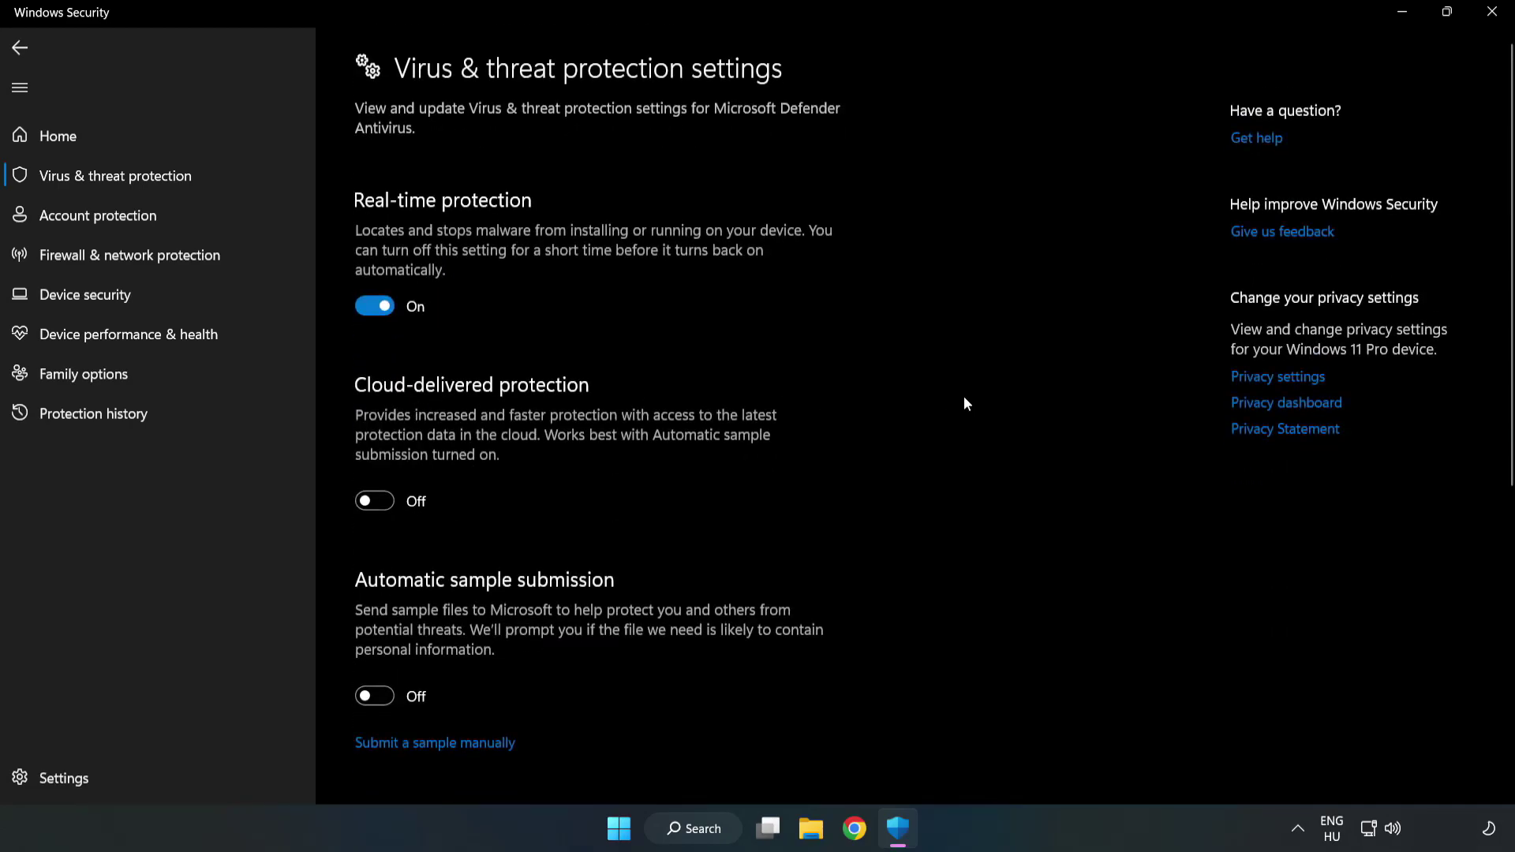
{"action": "scroll", "coordinate": [965, 397], "scroll_direction": "down", "scroll_amount": 3}
{"action": "scroll", "coordinate": [964, 397], "scroll_direction": "down", "scroll_amount": 3}
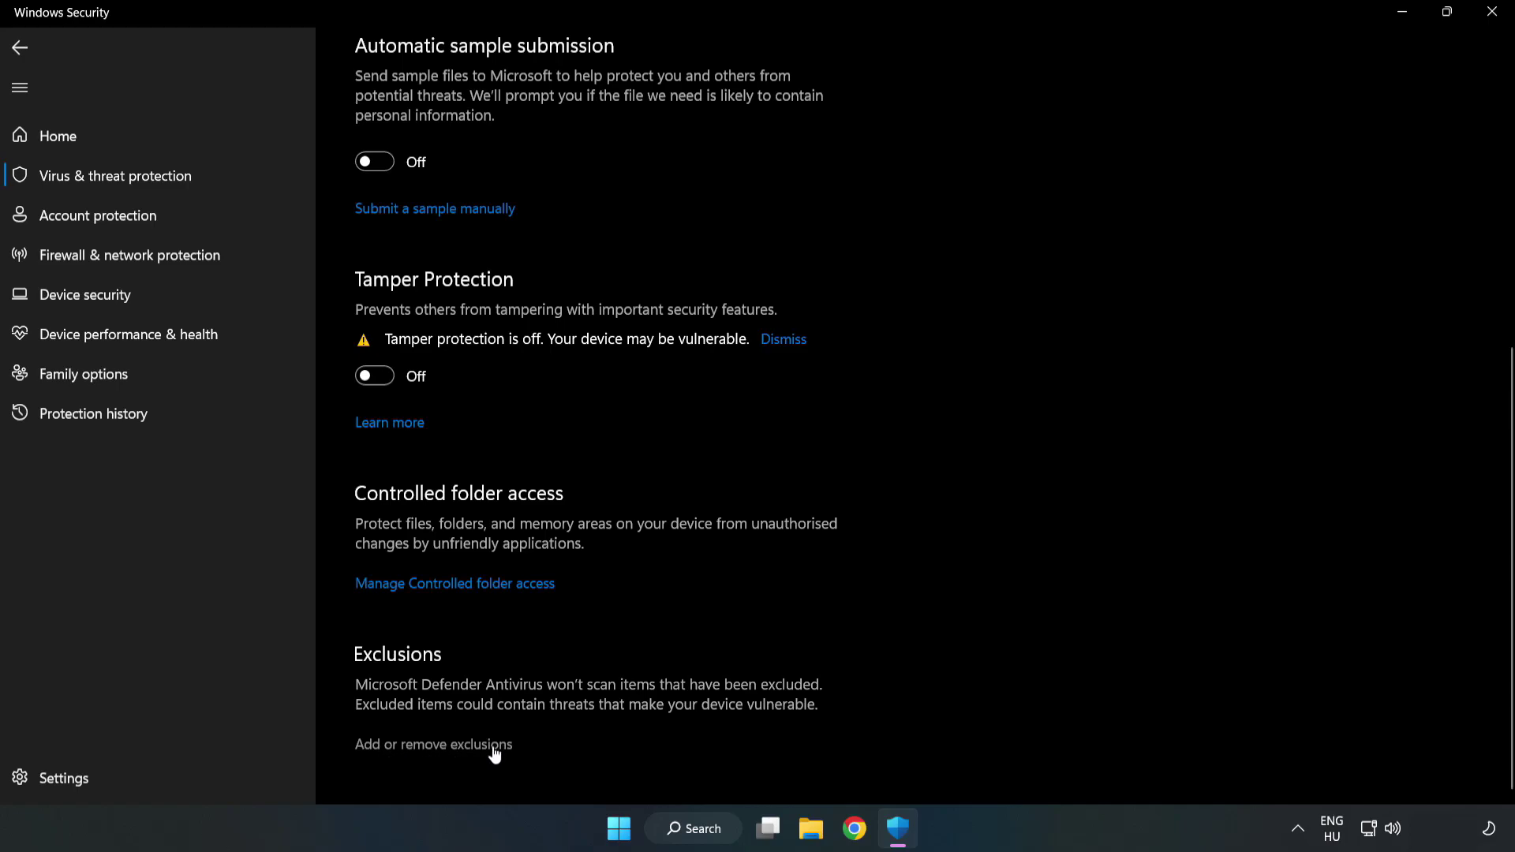
{"action": "left_click", "coordinate": [462, 744]}
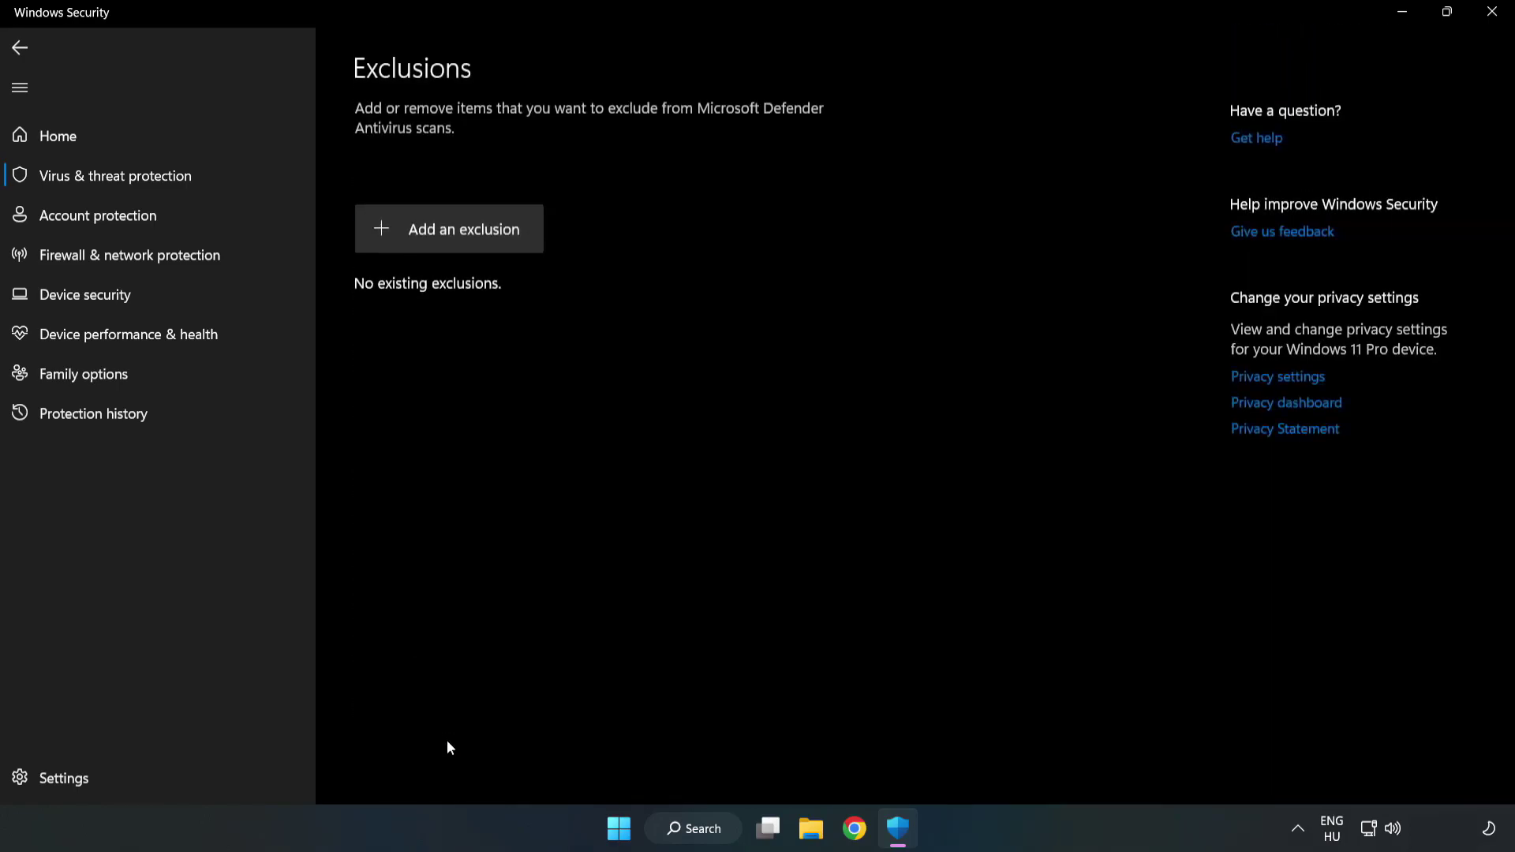
Step: Add the NOT WORKING APP shortcut in C:\Program Files (x86) as a file exclusion, then close Windows Security
{"action": "left_click", "coordinate": [462, 233]}
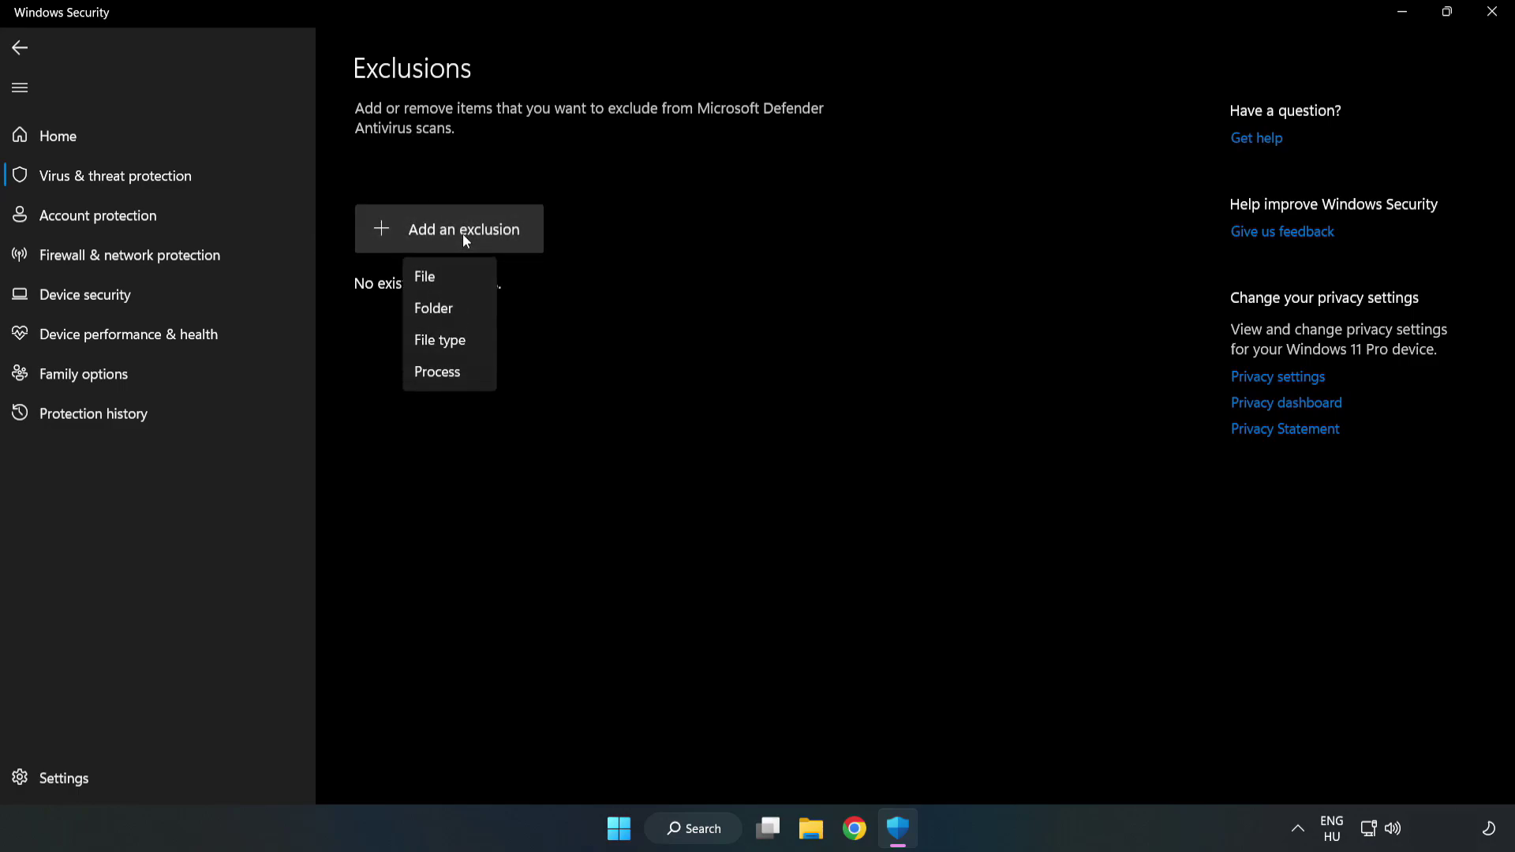
{"action": "left_click", "coordinate": [429, 276]}
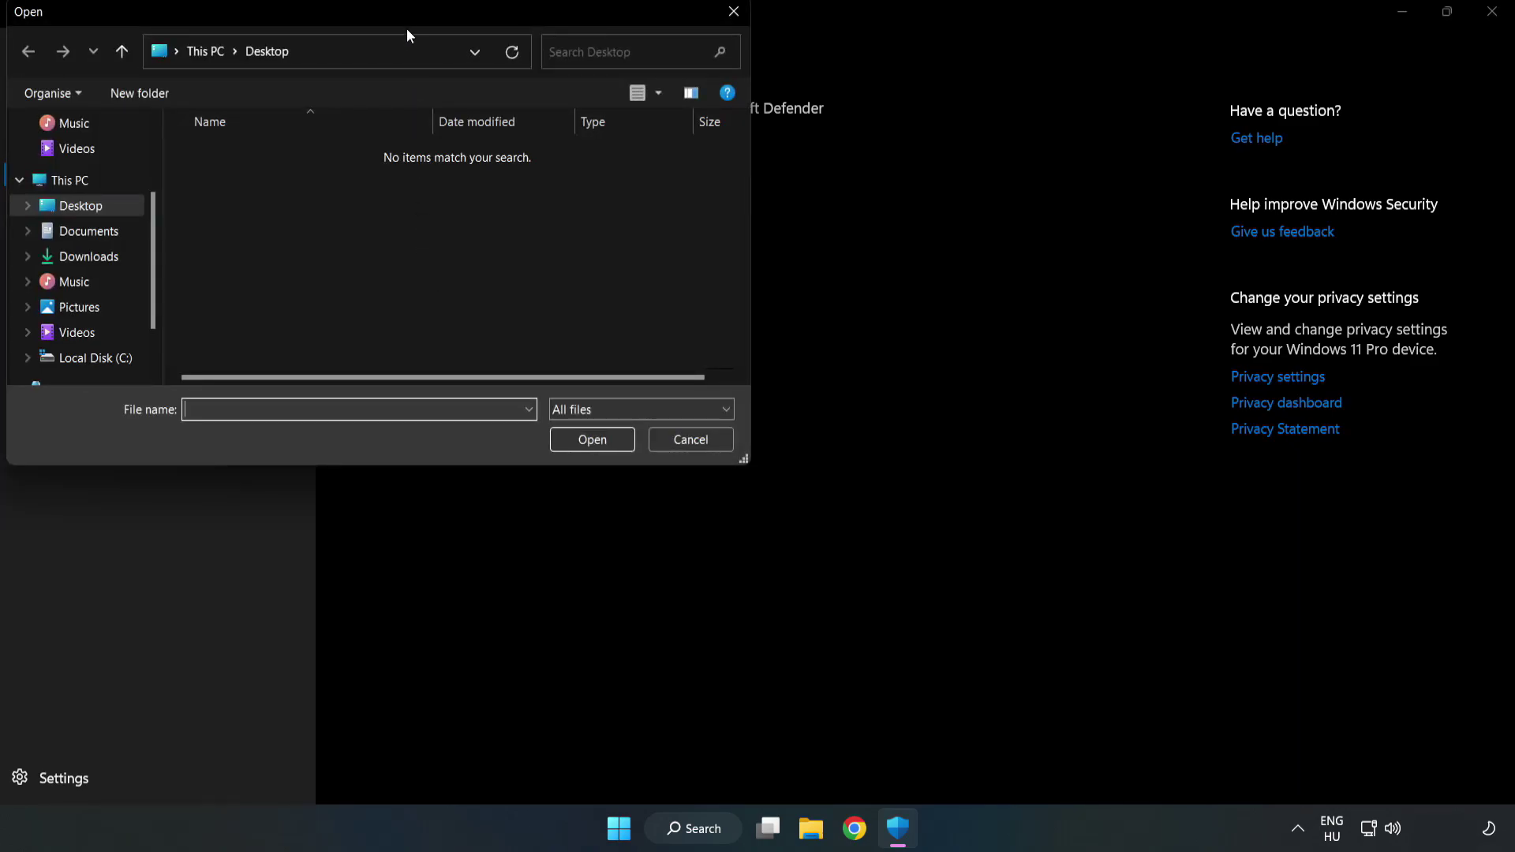
{"action": "left_click_drag", "start_coordinate": [406, 30], "coordinate": [697, 167]}
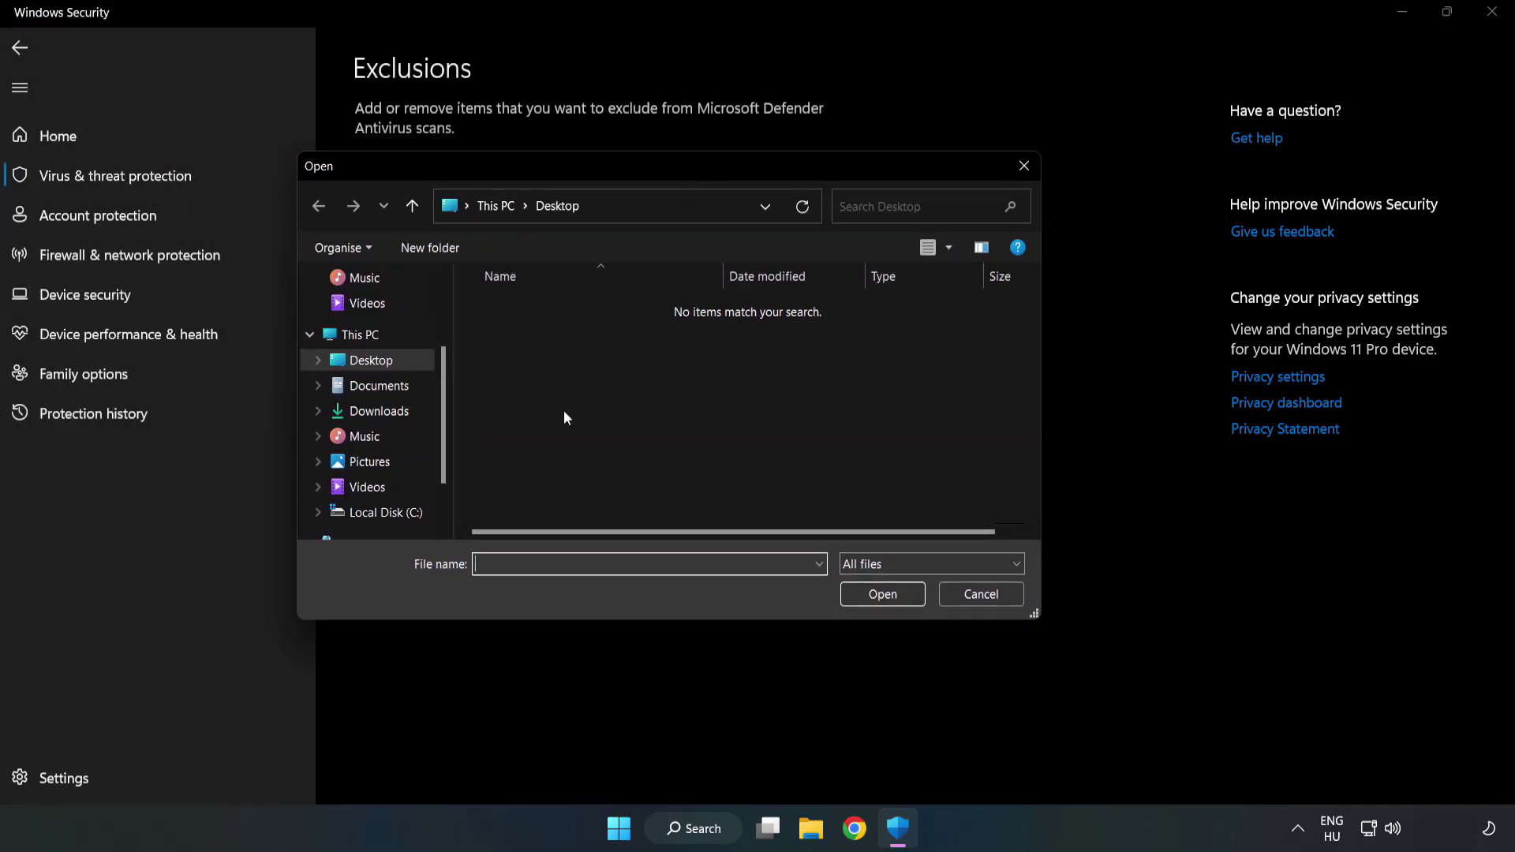
{"action": "left_click", "coordinate": [385, 512]}
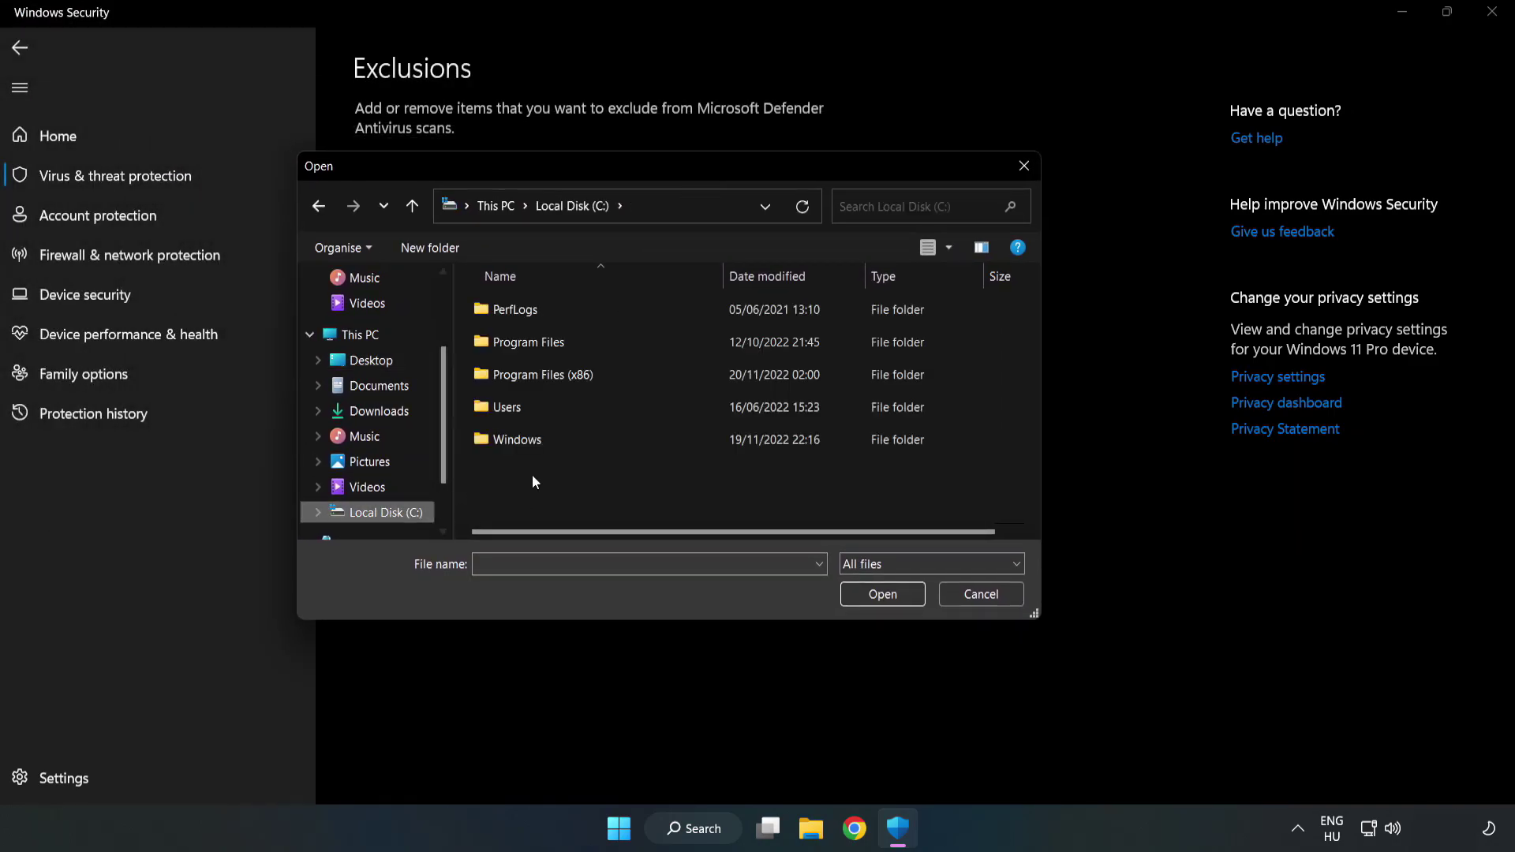
{"action": "double_click", "coordinate": [596, 376]}
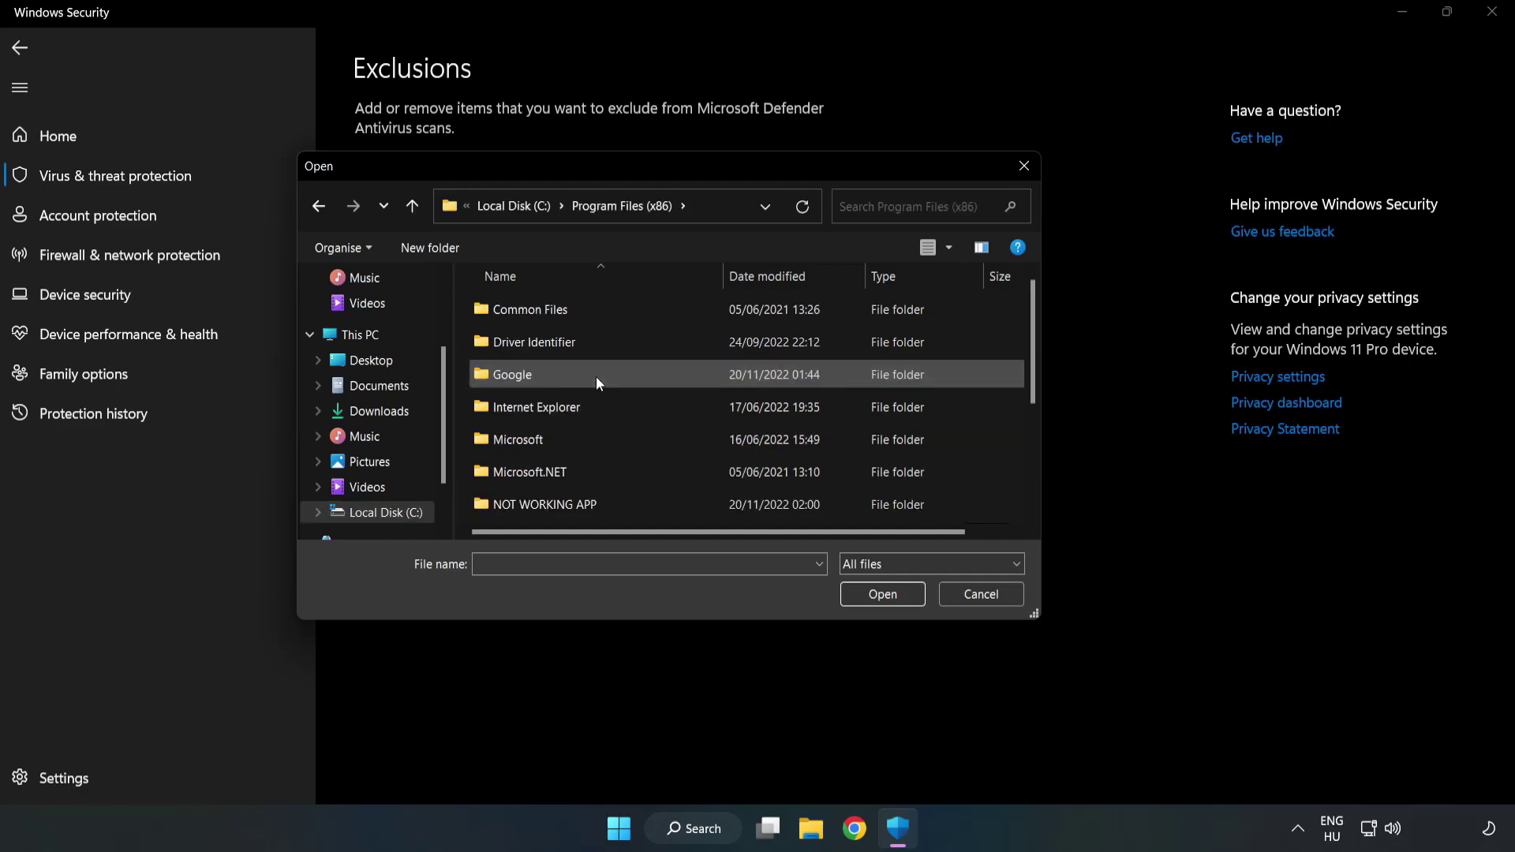
{"action": "double_click", "coordinate": [596, 504]}
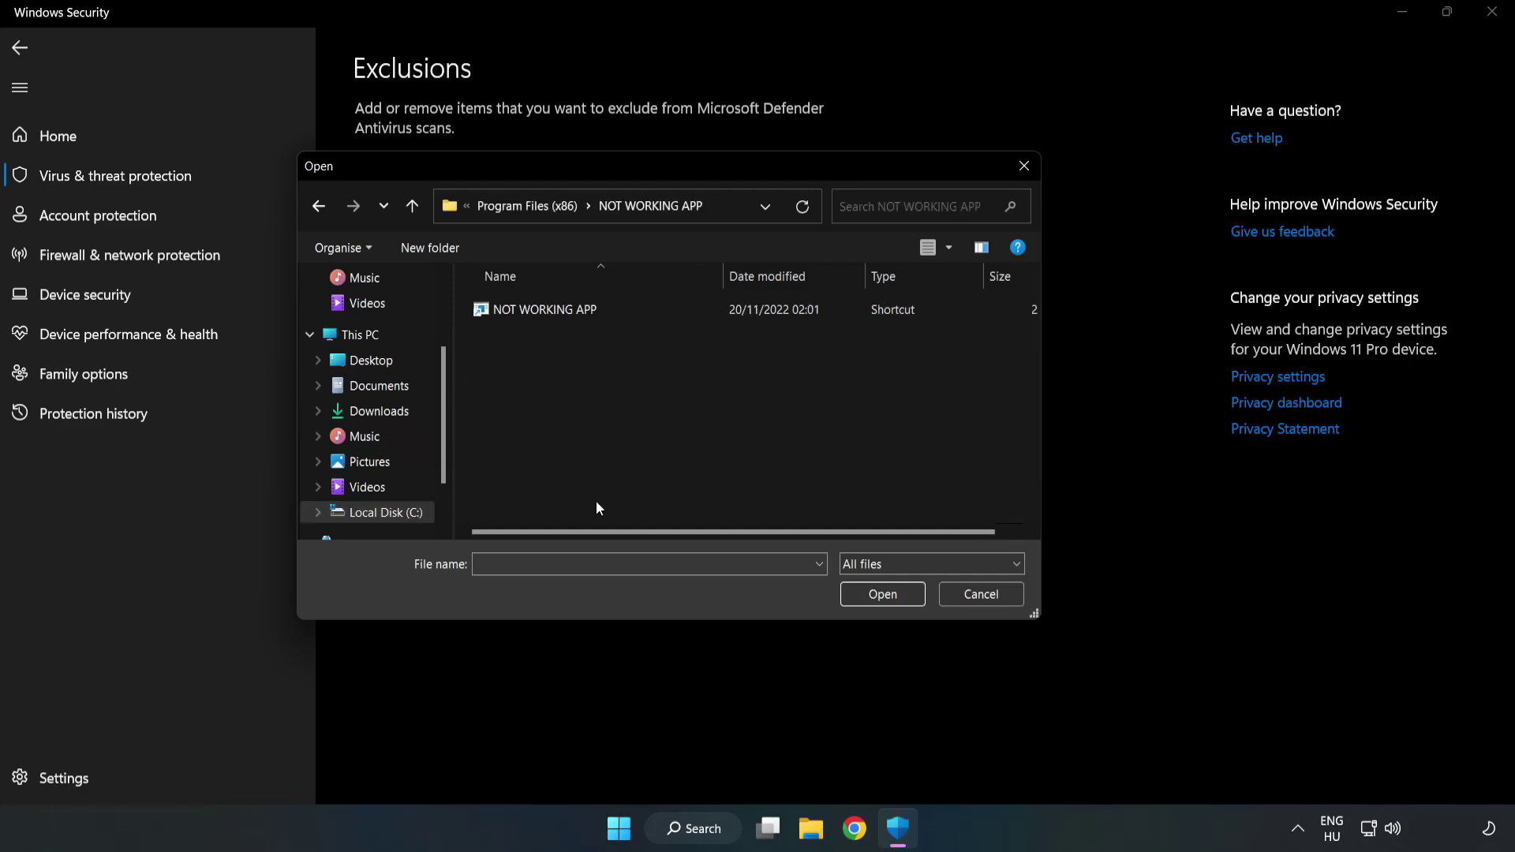
{"action": "left_click", "coordinate": [532, 310]}
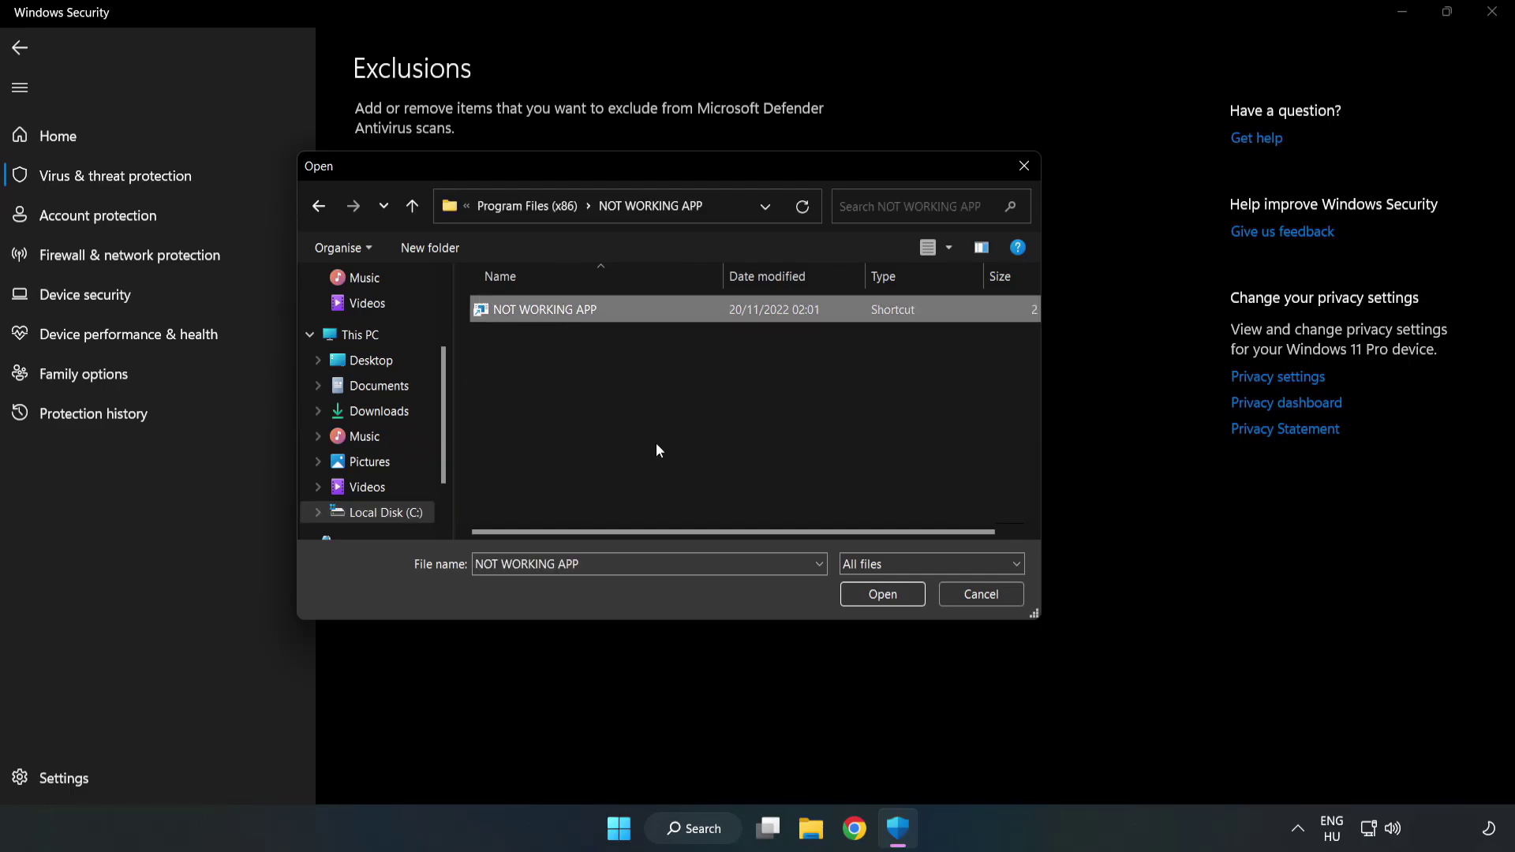
{"action": "left_click", "coordinate": [883, 598]}
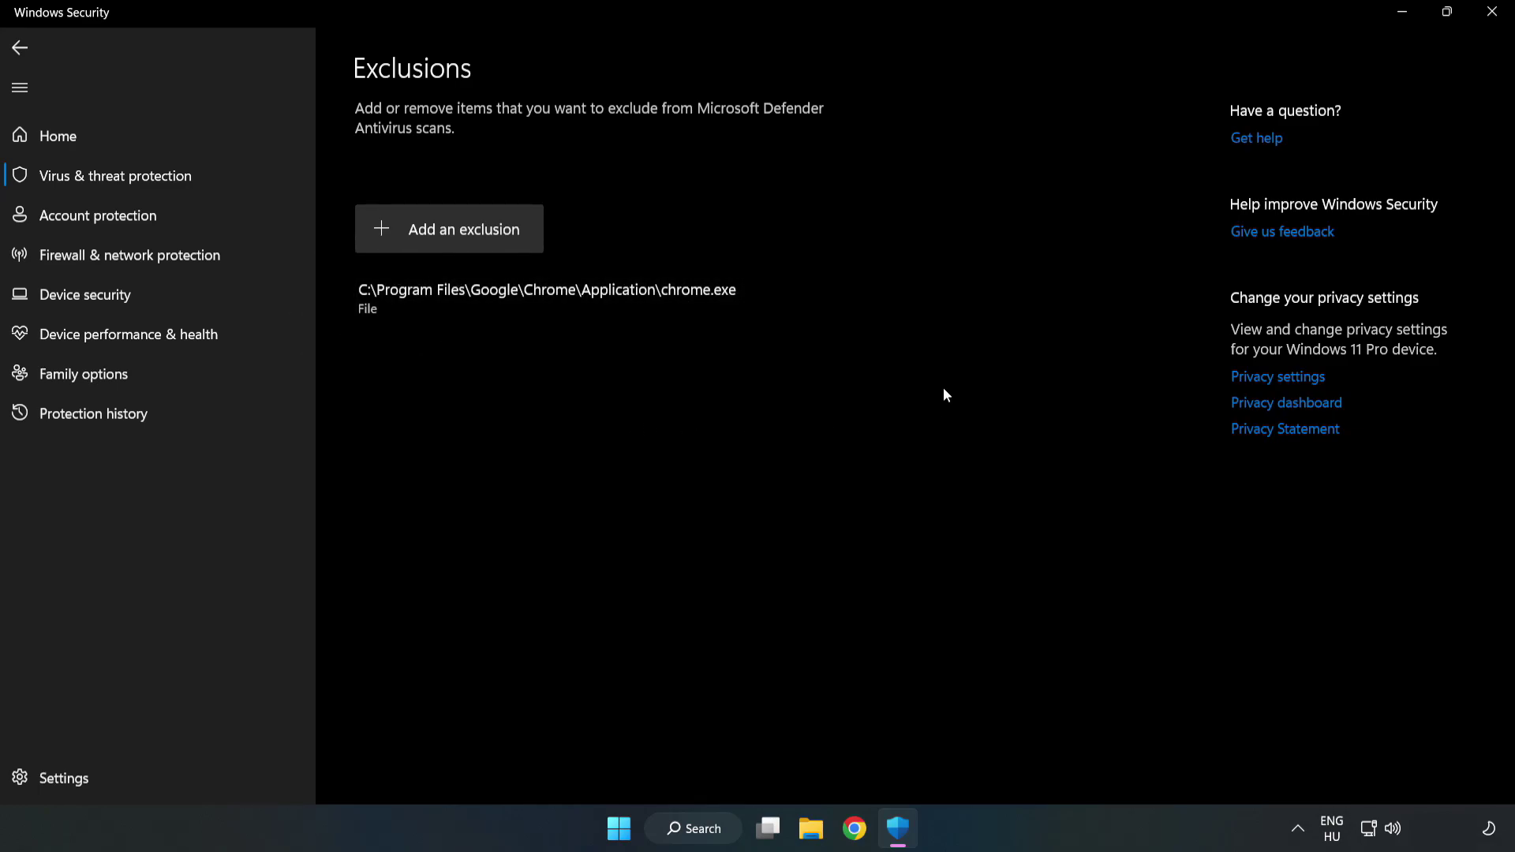
{"action": "left_click", "coordinate": [1493, 14]}
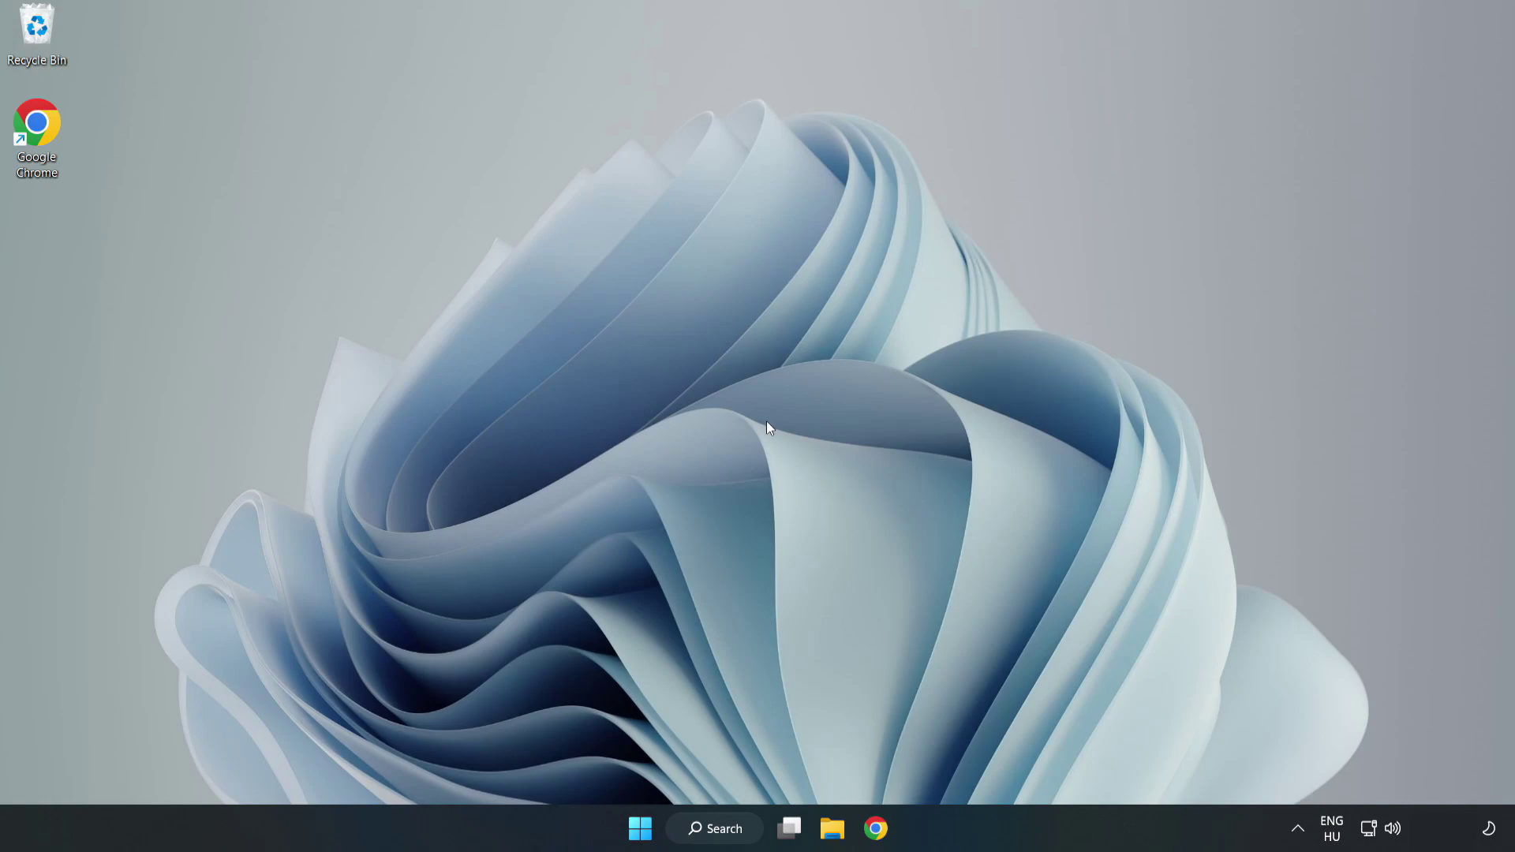
Step: Show the Start menu's power options: Sleep, Shut down and Restart
{"action": "left_click", "coordinate": [639, 827]}
{"action": "left_click", "coordinate": [1010, 760]}
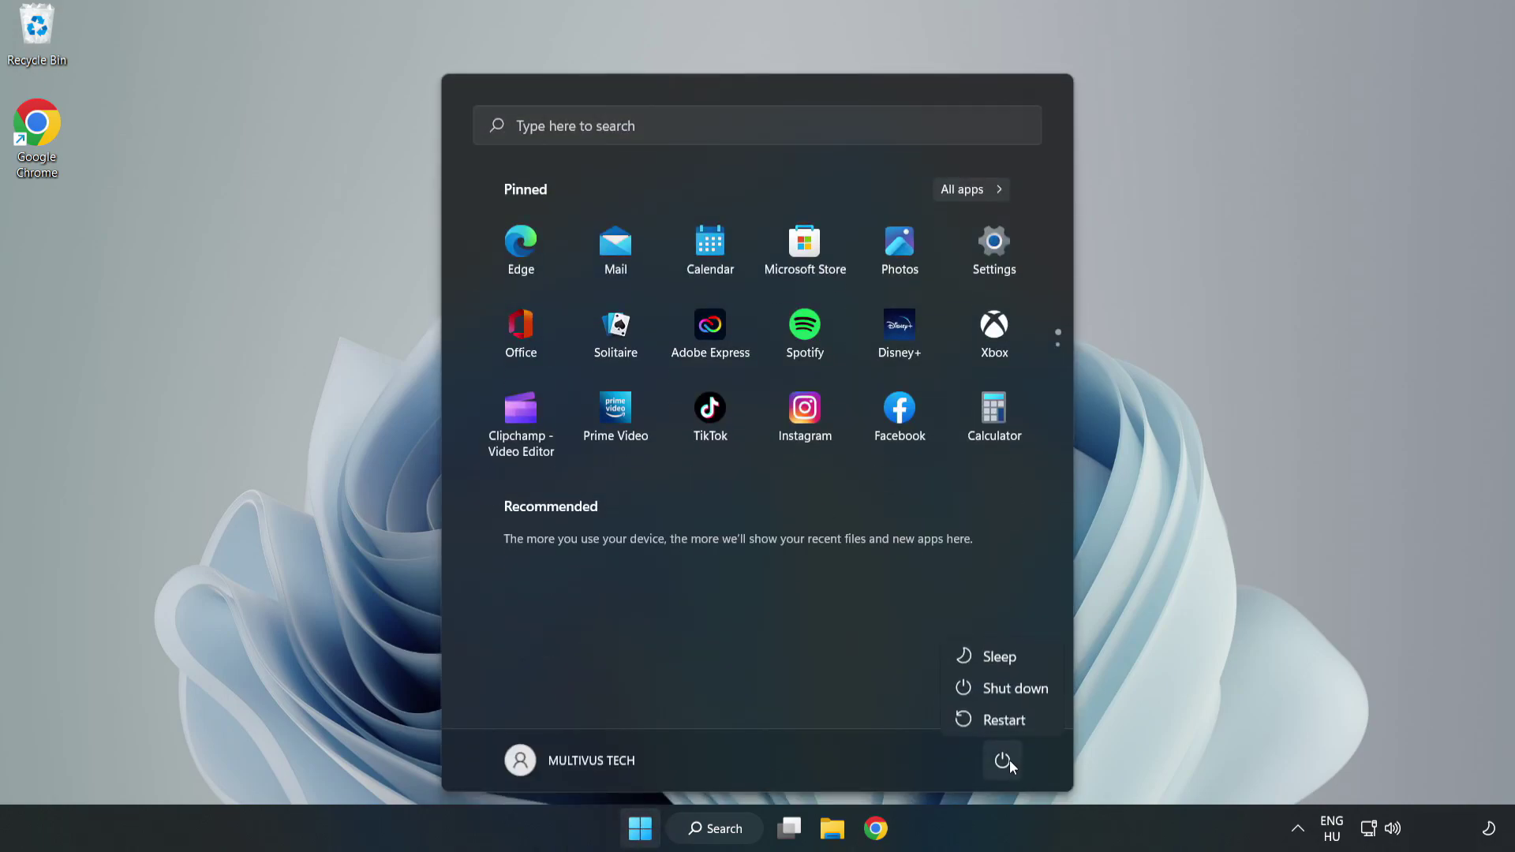